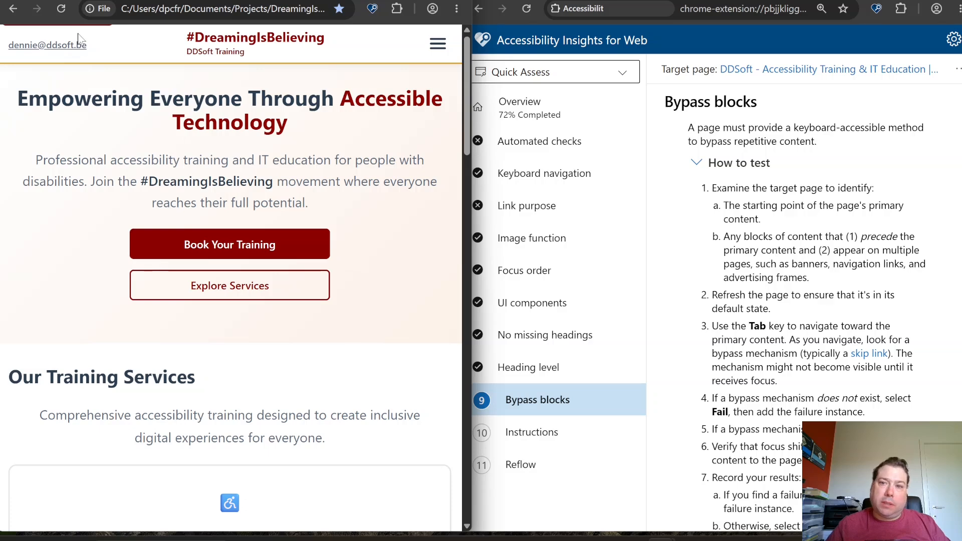
Reload the target page, test its skip link to the main content by keyboard, and record Pass for Bypass blocks
left_click(61, 9)
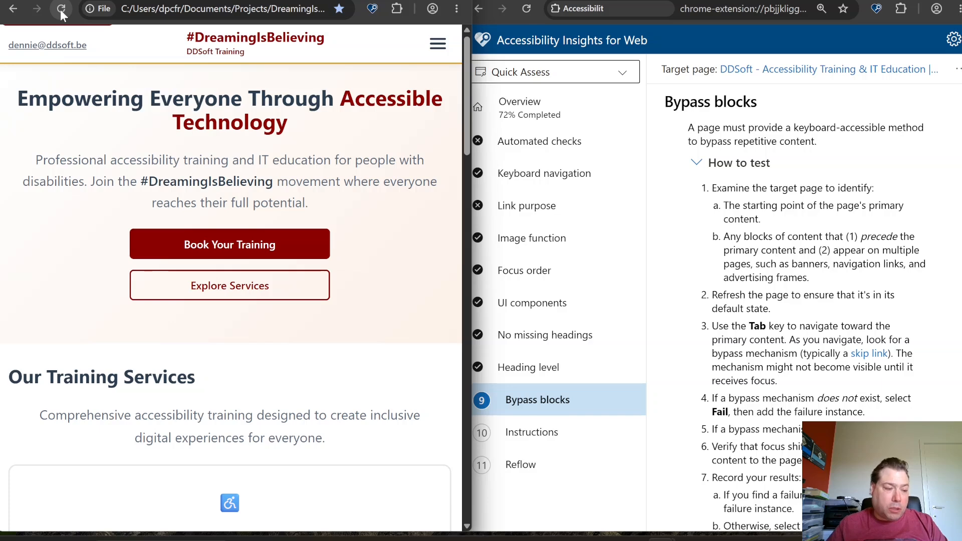
key("Tab")
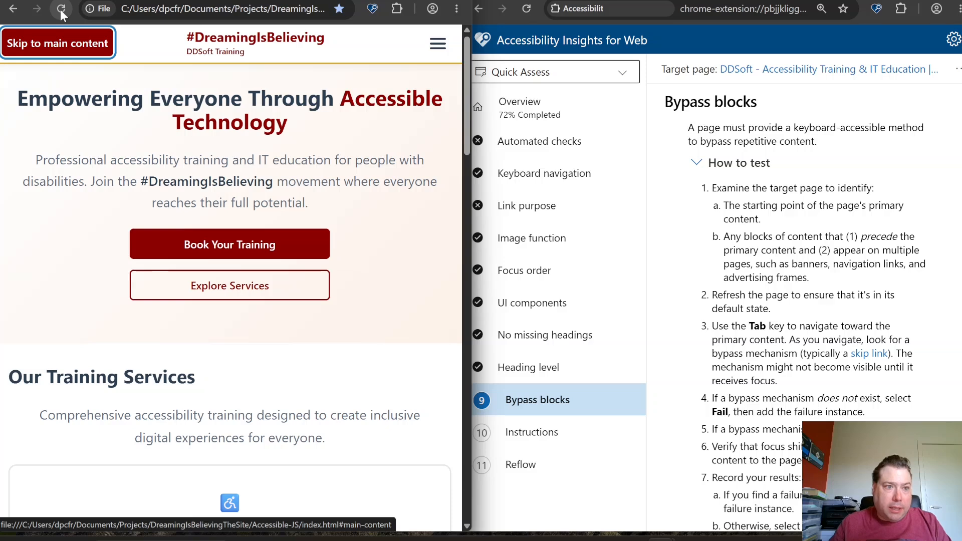
key("Return")
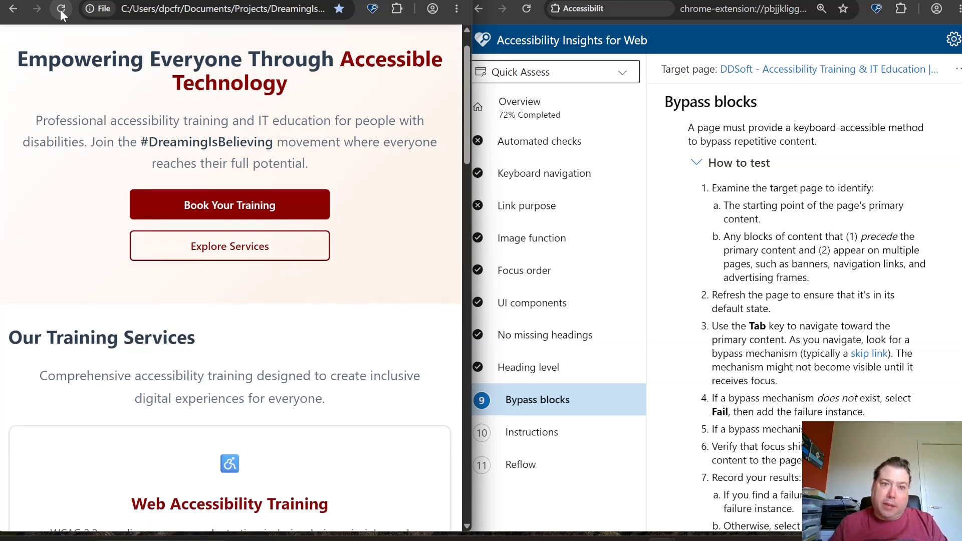
key("Tab")
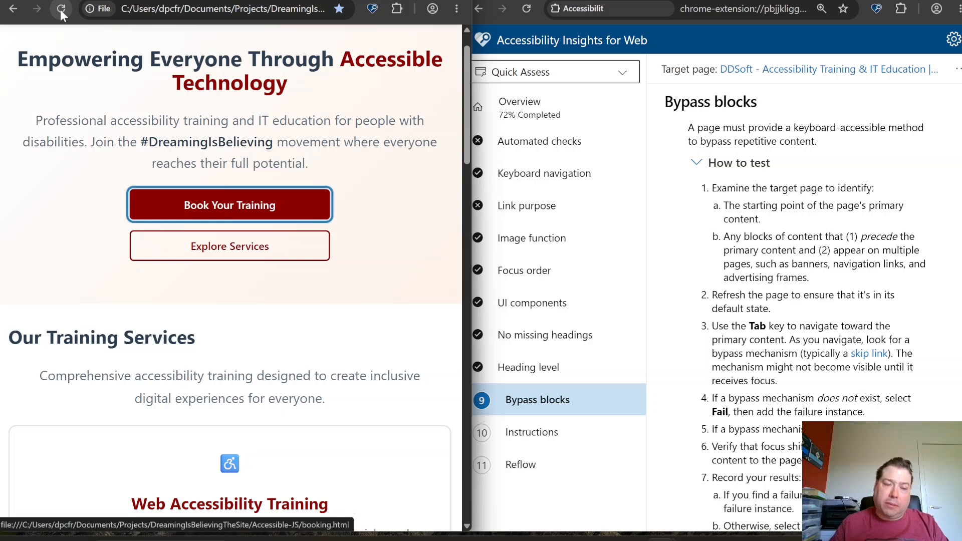
key("Tab")
key("Tab")
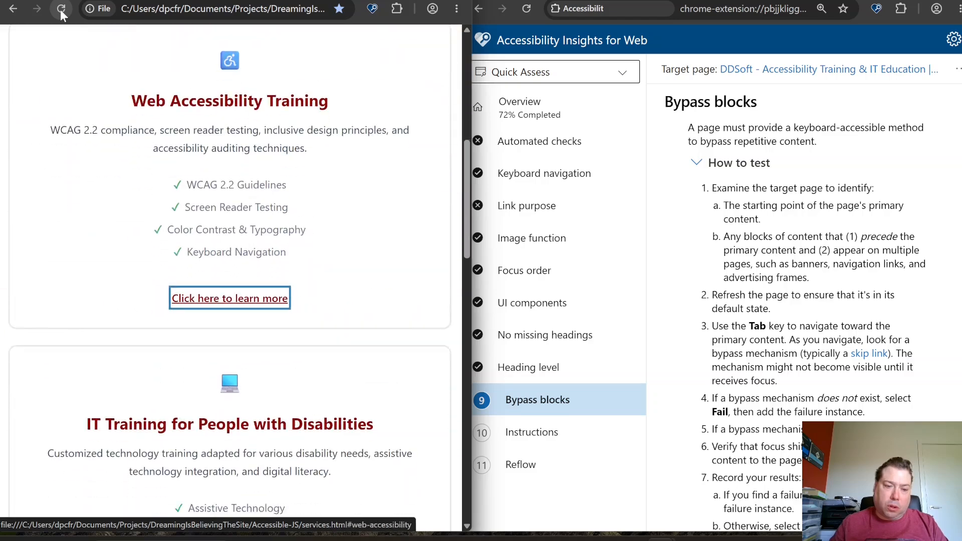
key("Tab")
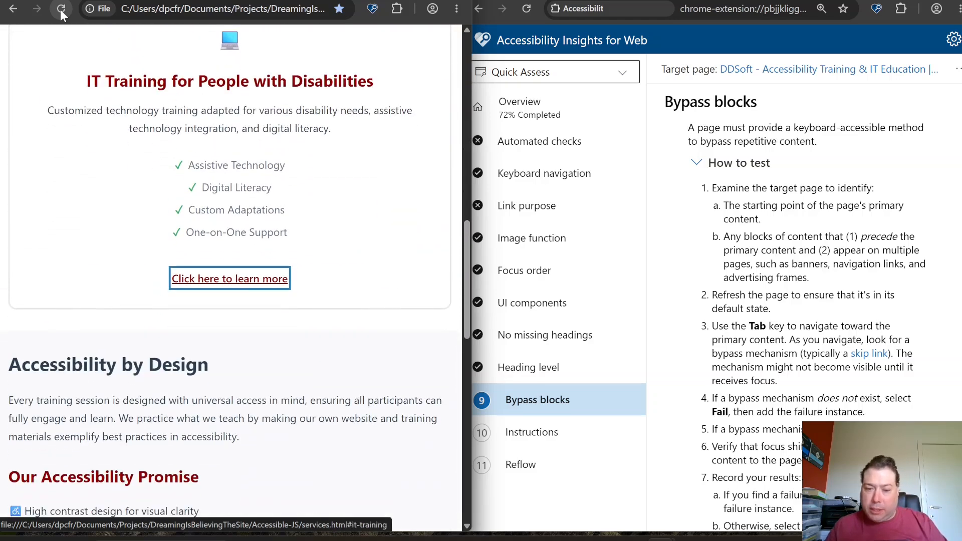
scroll(743, 194, "down", 8)
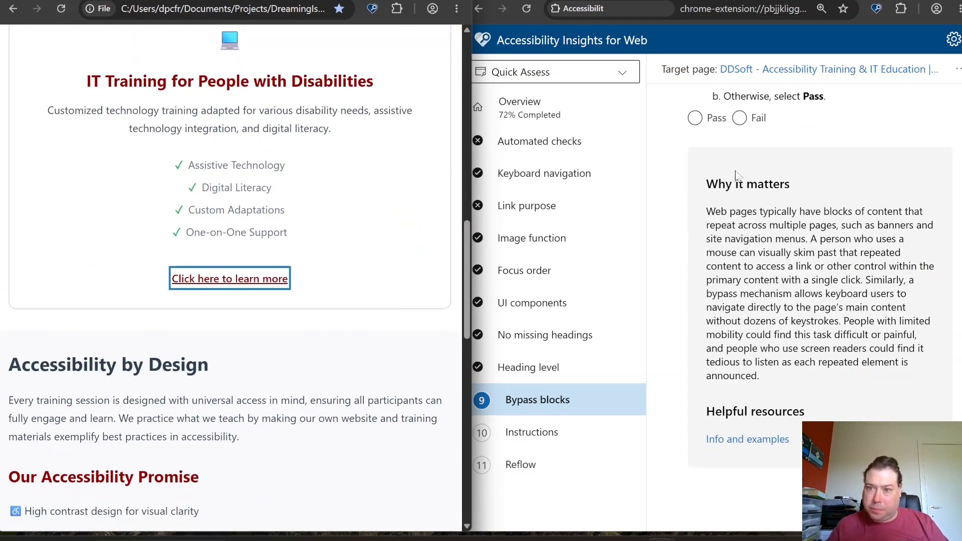
left_click(696, 118)
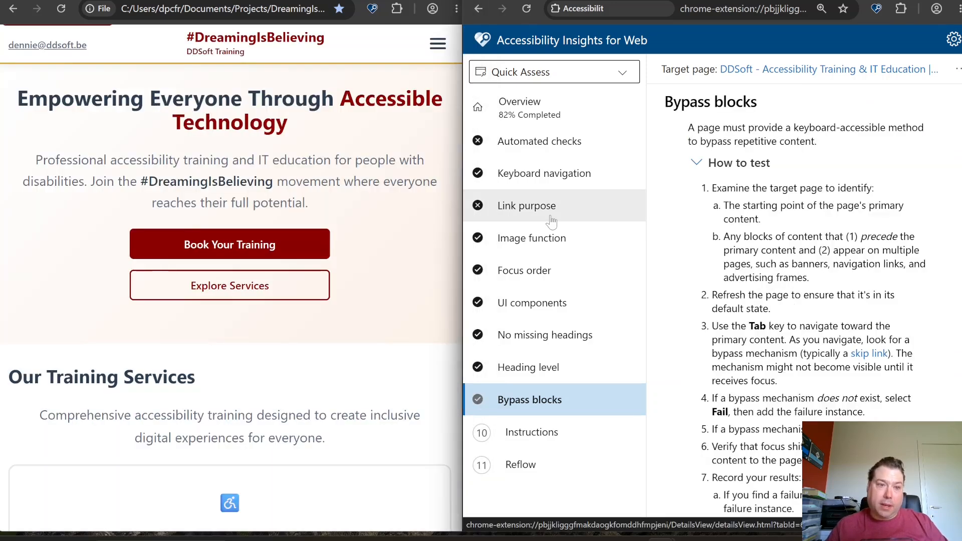
Open the Instructions test, turn on its visual helper, and record Pass for the Toggle navigation menu button
left_click(527, 432)
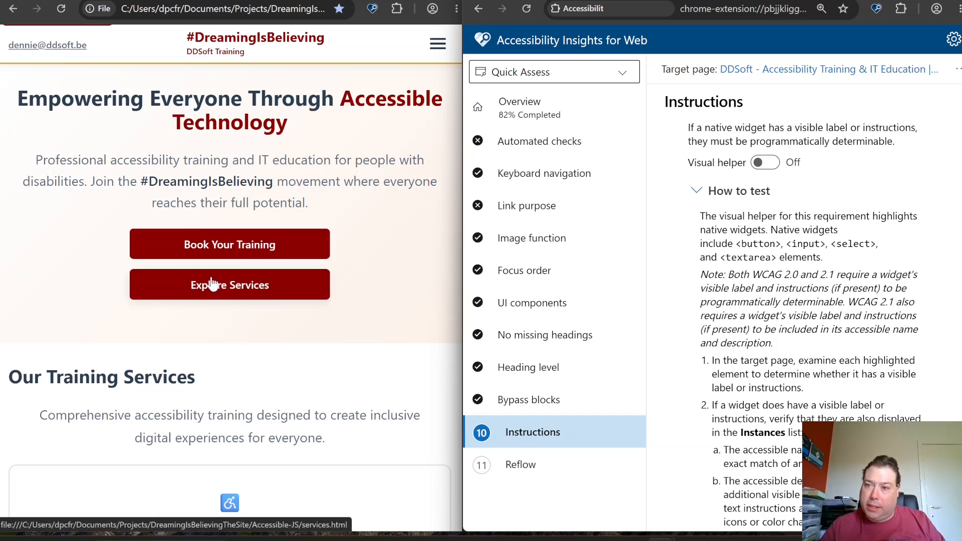
left_click(765, 163)
scroll(770, 164, "down", 8)
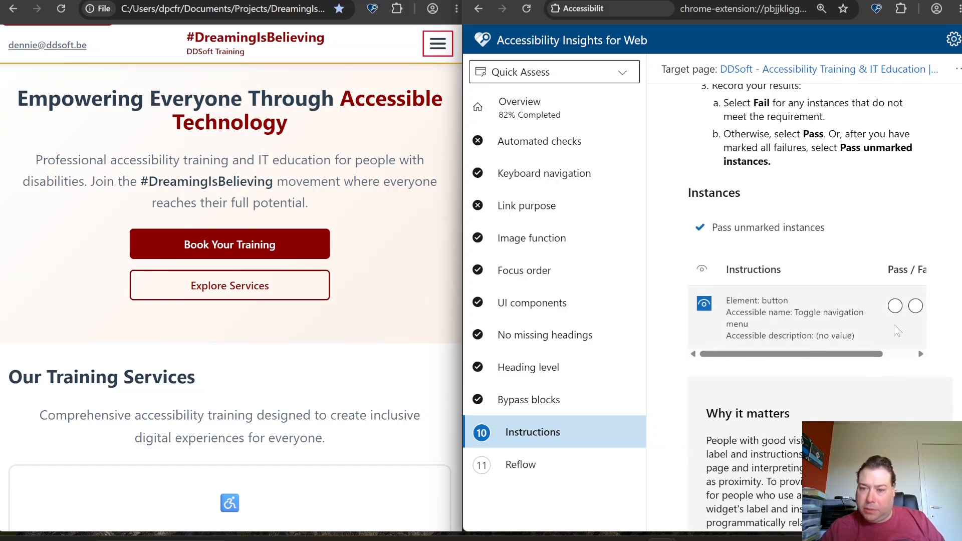
left_click_drag(829, 354, 779, 358)
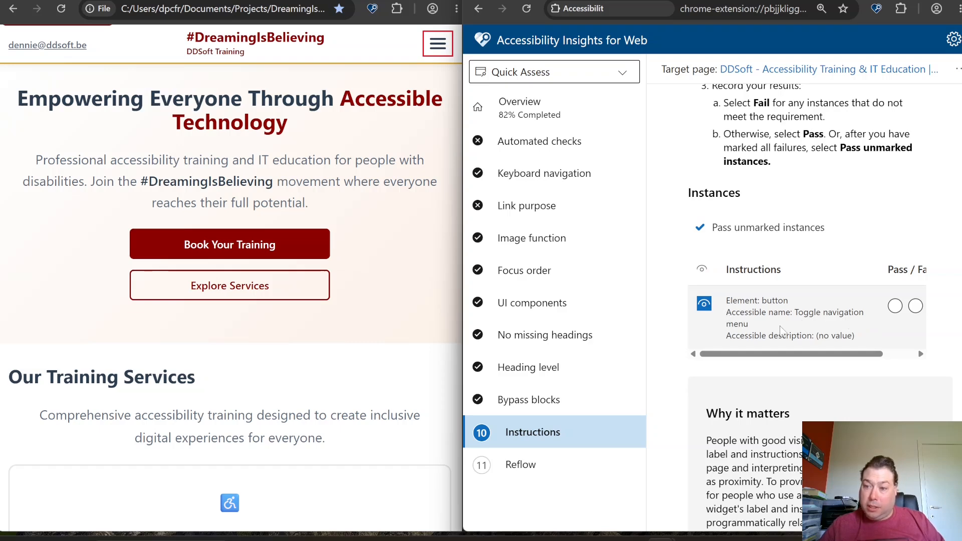
left_click(895, 306)
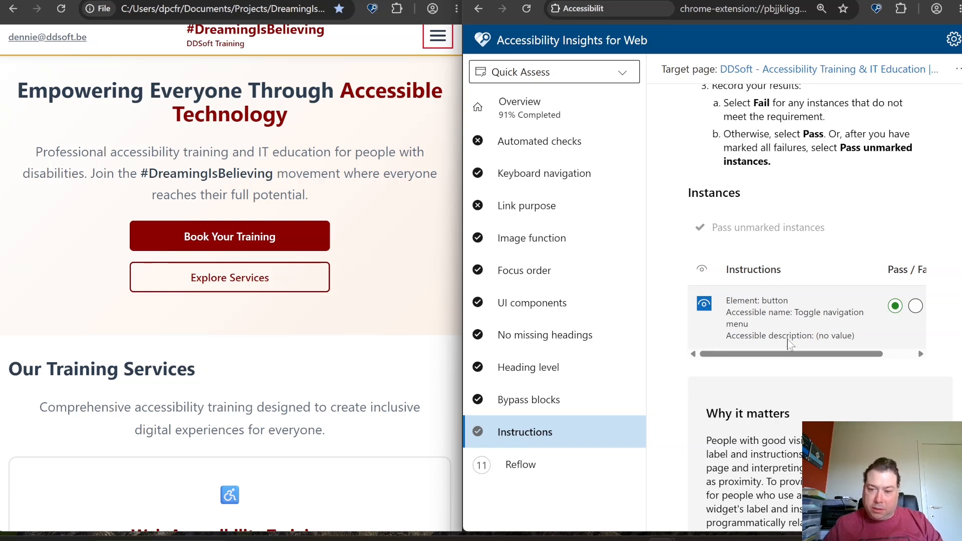
scroll(788, 343, "down", 4)
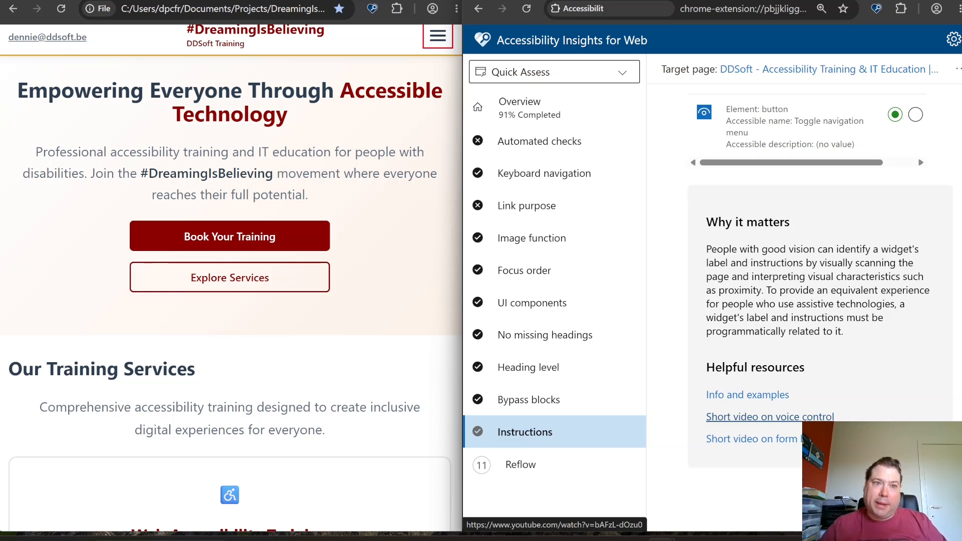
scroll(206, 338, "up", 1)
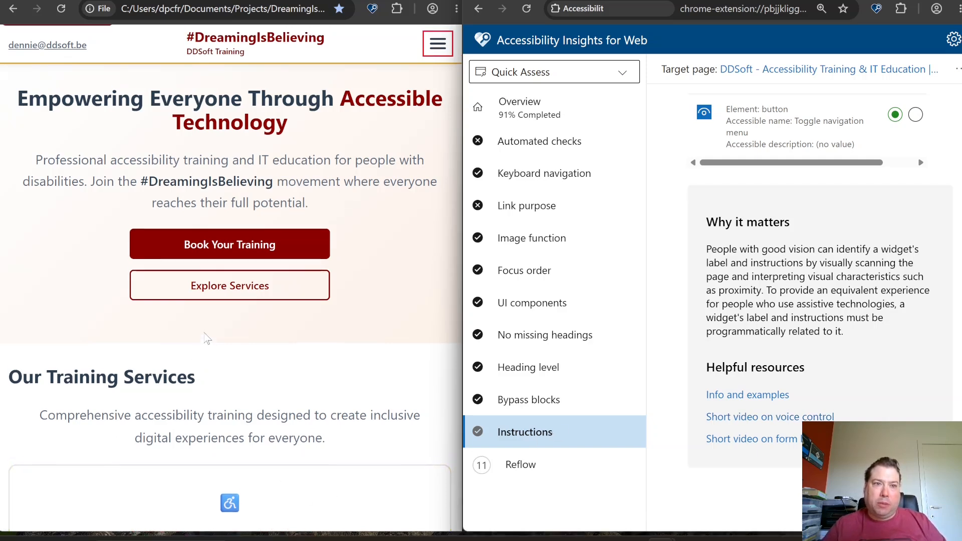
scroll(206, 338, "down", 9)
scroll(299, 359, "up", 9)
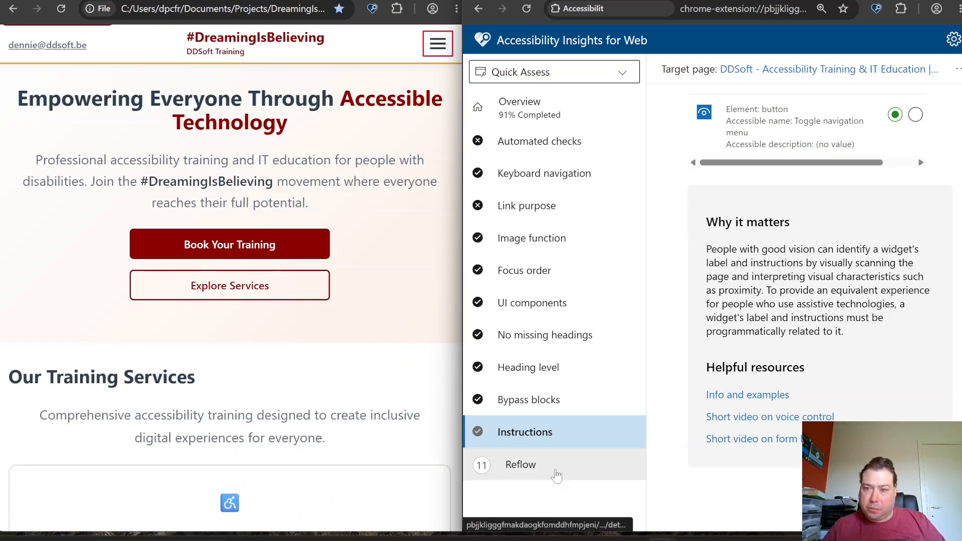
Open the Reflow test and examine the target page at full window width from header to footer
left_click(556, 473)
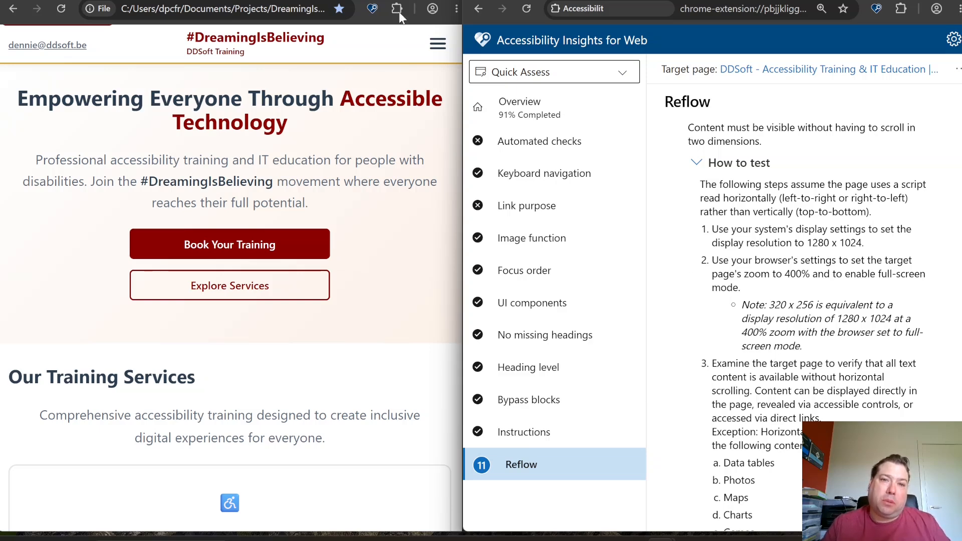
left_click(426, 0)
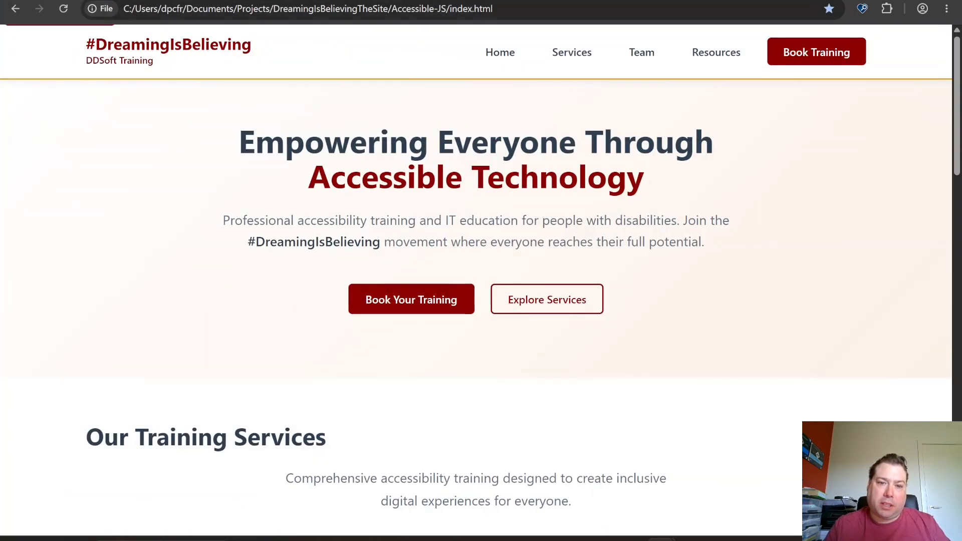
scroll(311, 190, "down", 20)
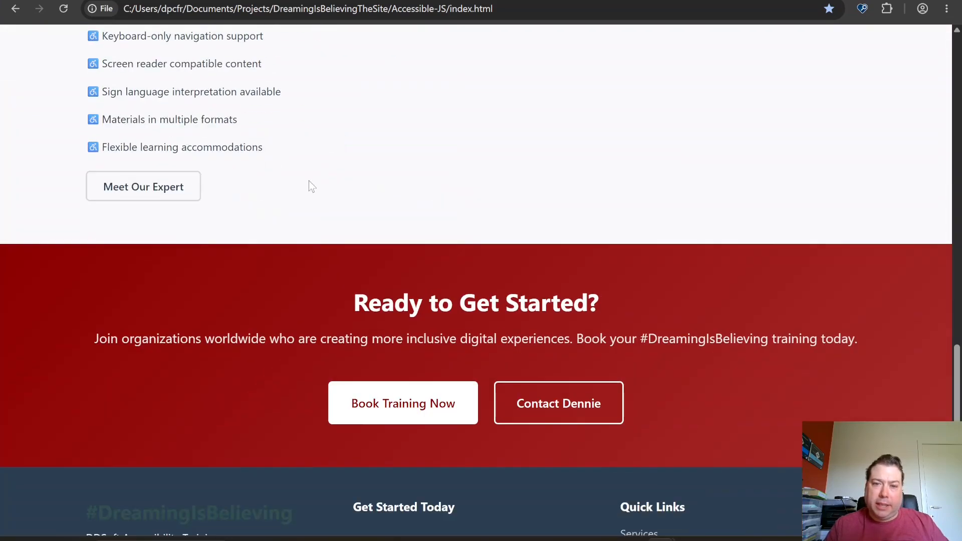
scroll(314, 194, "up", 20)
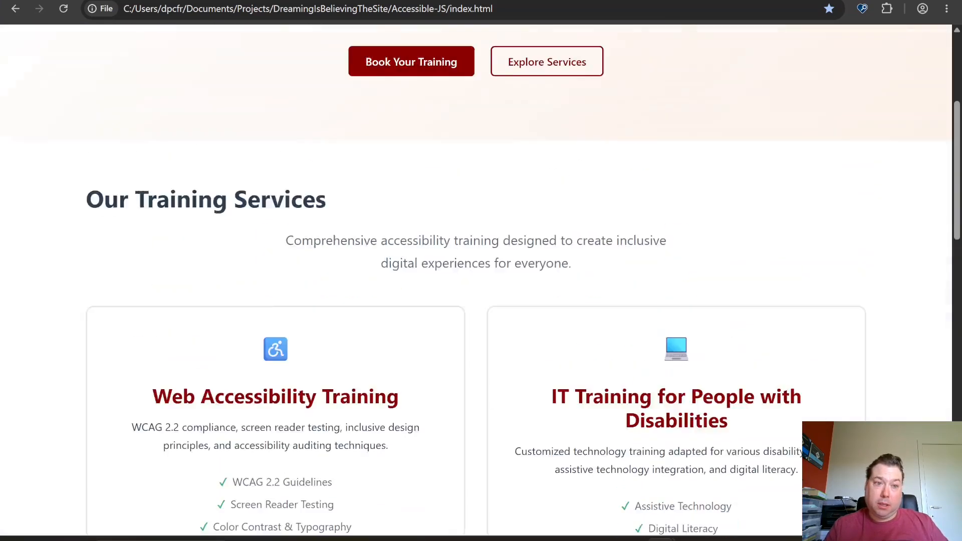
scroll(314, 194, "down", 10)
scroll(480, 525, "down", 12)
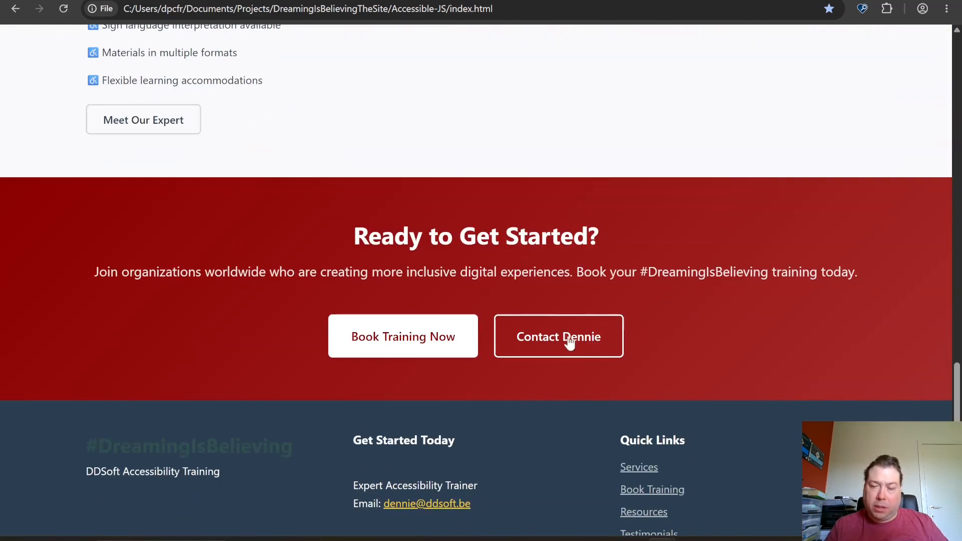
scroll(578, 360, "up", 20)
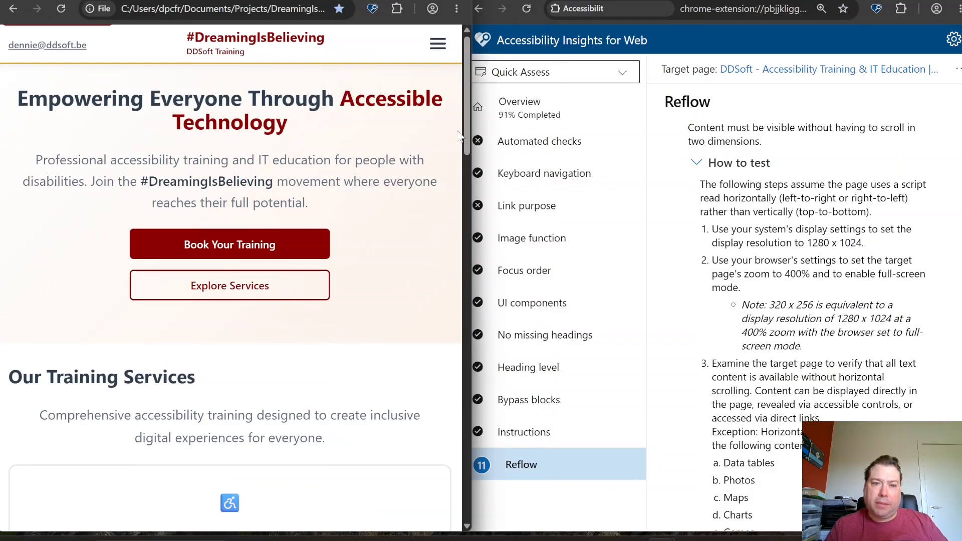
Narrow the target page's window and examine whether its content reflows without horizontal scrolling from header to footer
left_click_drag(453, 142, 331, 145)
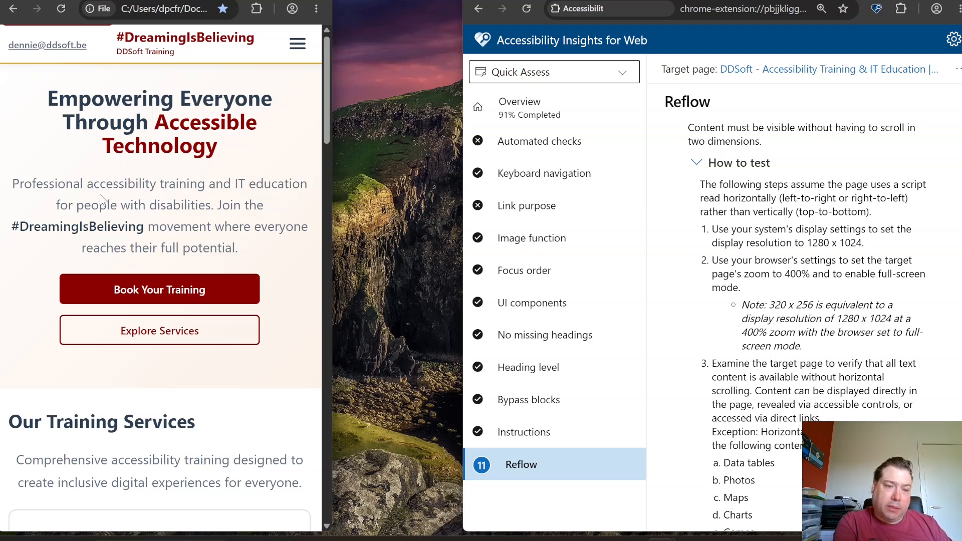
scroll(100, 201, "down", 4)
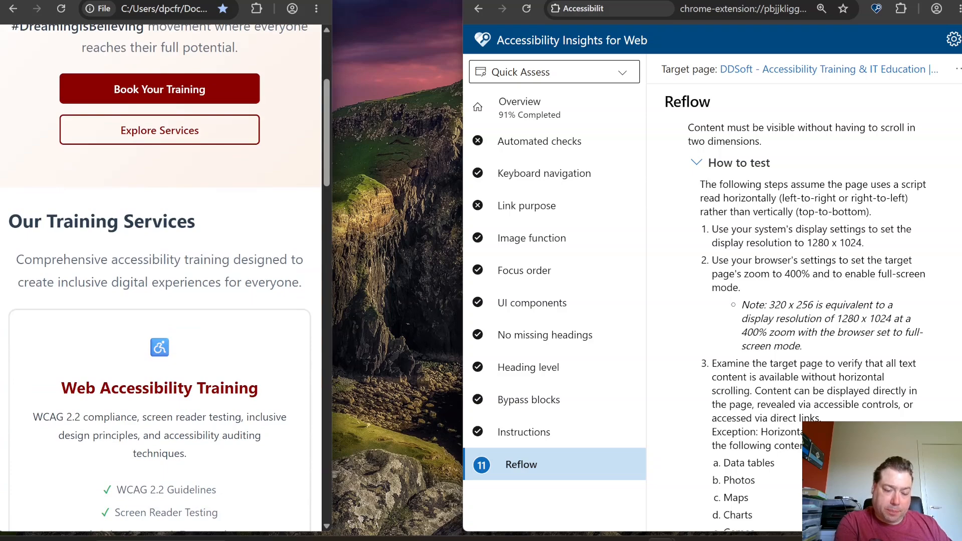
scroll(89, 221, "down", 15)
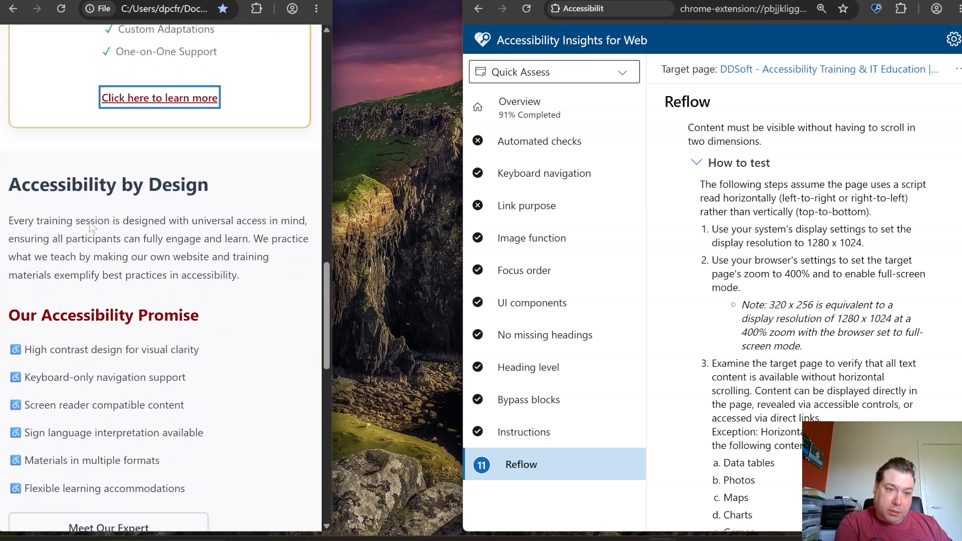
left_click_drag(65, 235, 153, 235)
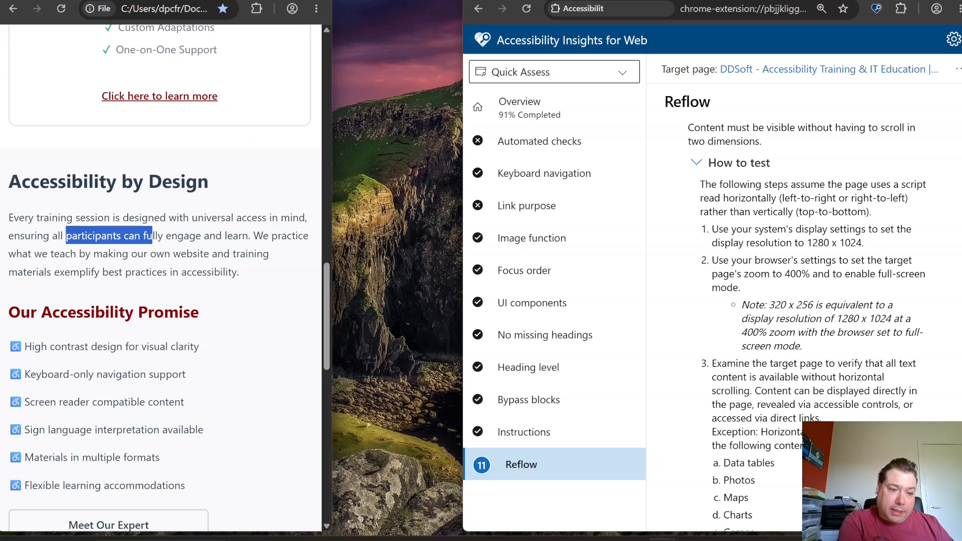
scroll(88, 292, "down", 5)
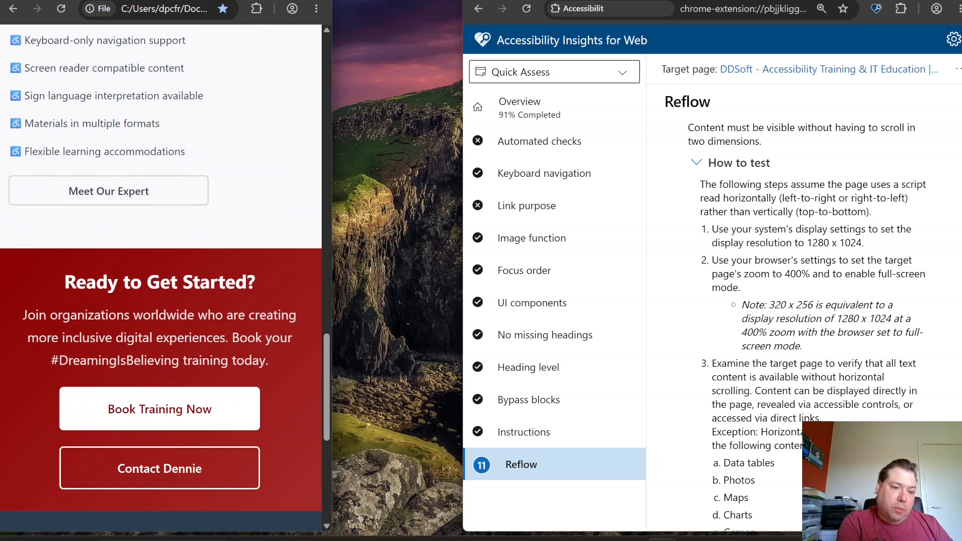
scroll(86, 296, "down", 4)
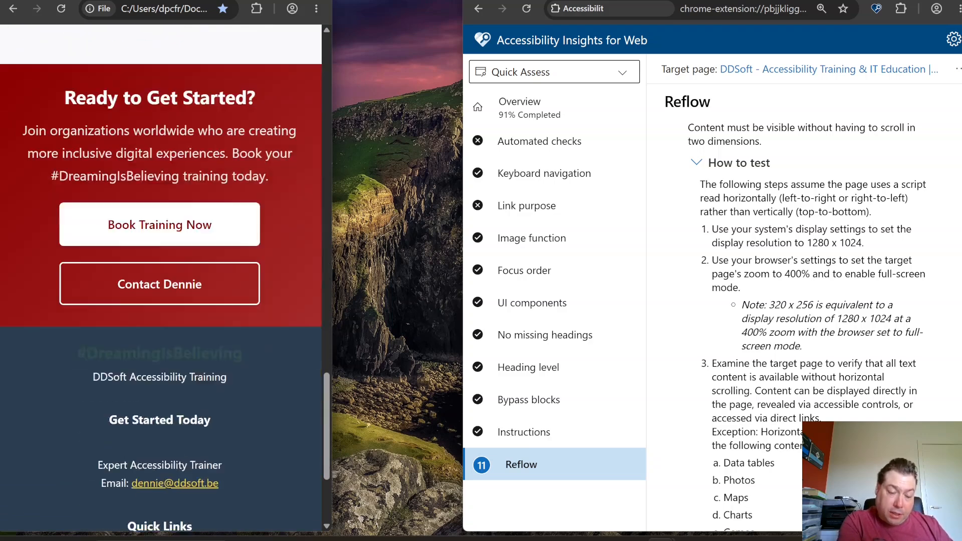
scroll(79, 301, "down", 2)
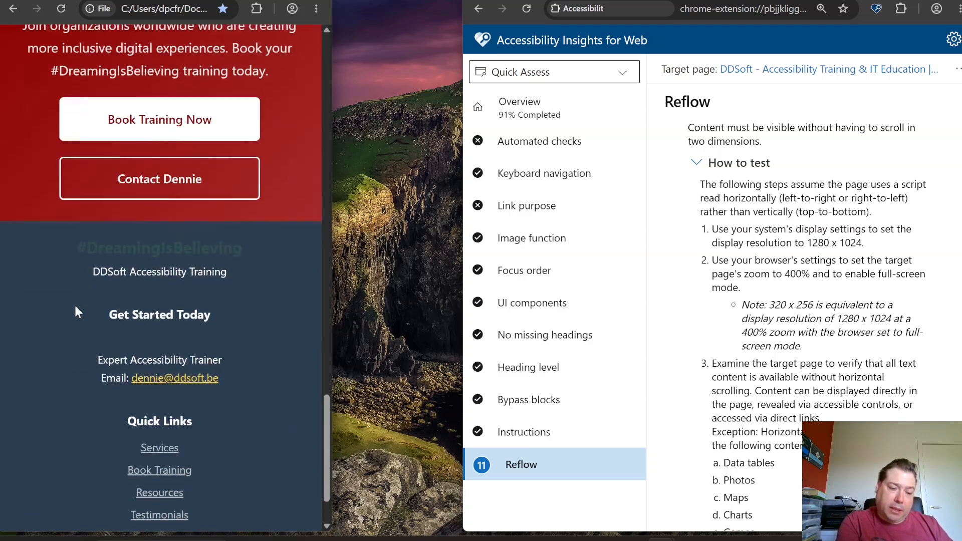
scroll(121, 401, "up", 20)
scroll(122, 425, "down", 14)
scroll(242, 285, "up", 15)
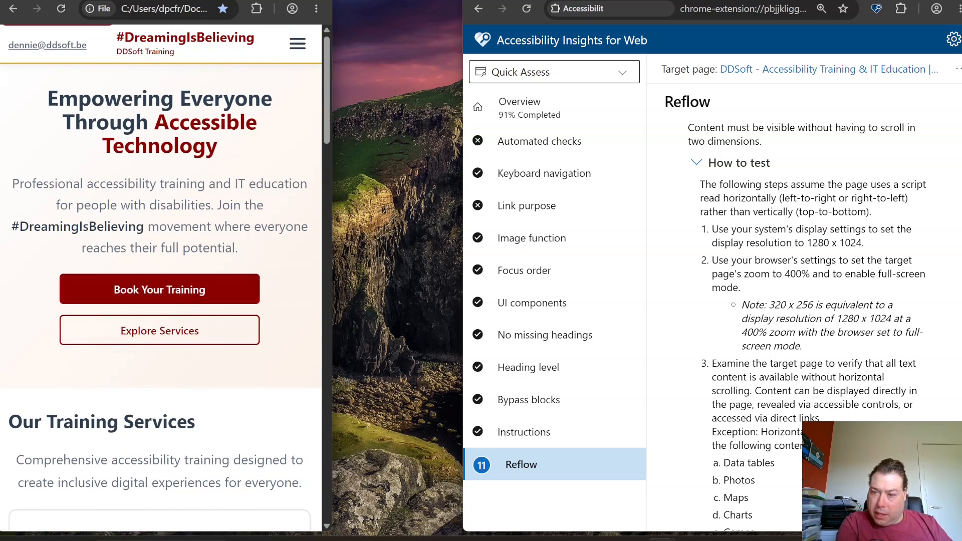
Check the narrowed target page against the remaining Reflow instructions and exceptions, and record Pass for Reflow
scroll(801, 301, "down", 4)
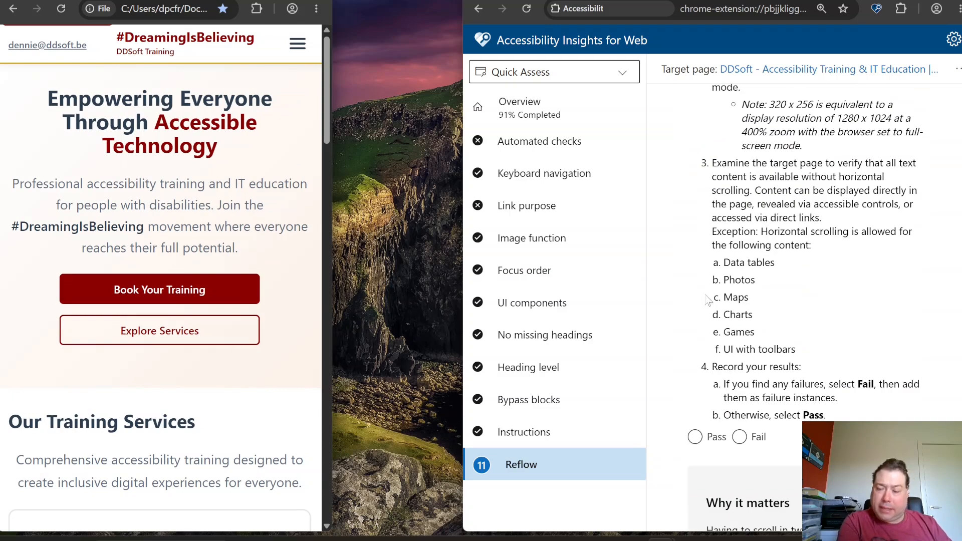
scroll(98, 257, "down", 8)
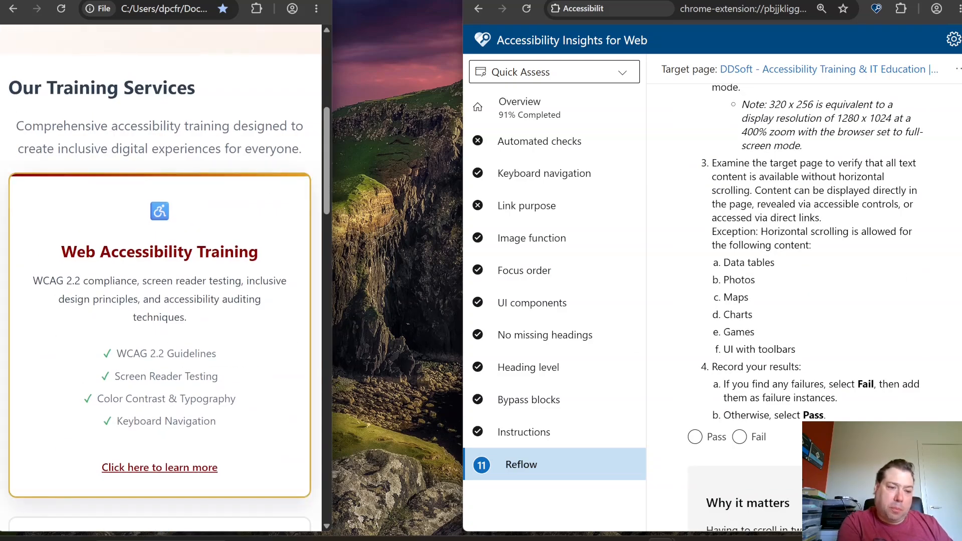
scroll(99, 257, "down", 7)
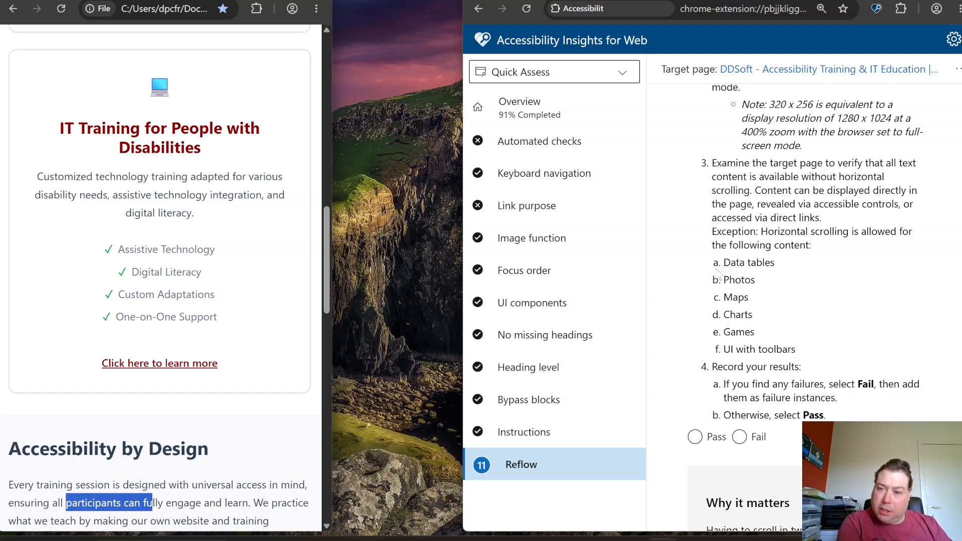
left_click_drag(812, 353, 706, 264)
left_click(779, 300)
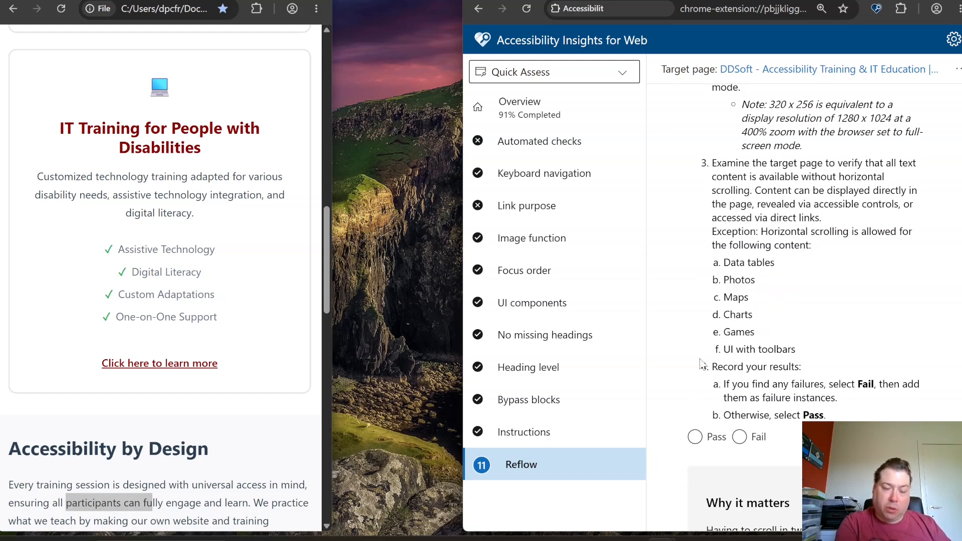
left_click(694, 437)
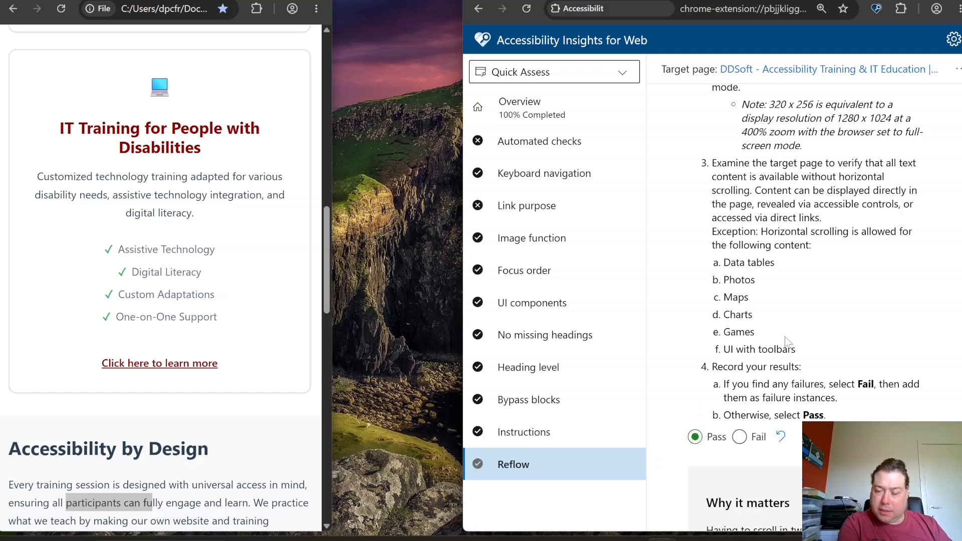
scroll(786, 340, "down", 5)
key("Tab")
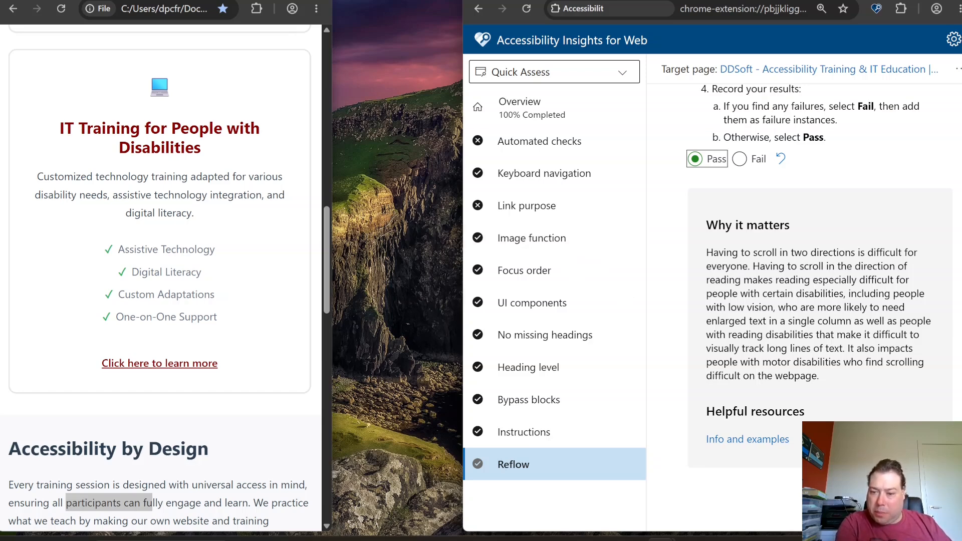
Transfer the Quick Assess data into a full Assessment and examine its overview and complete list of tests in a maximized window
left_click(883, 497)
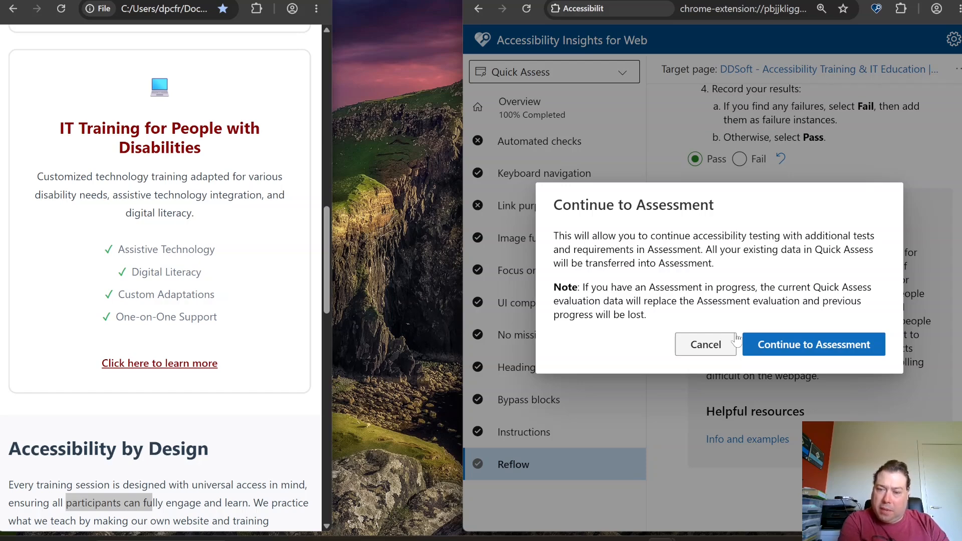
left_click(796, 343)
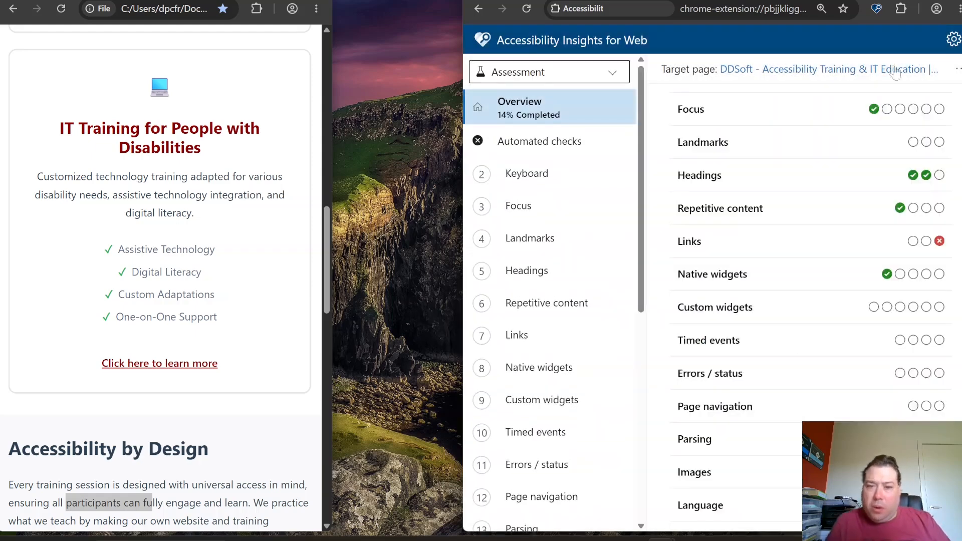
key("super+Up")
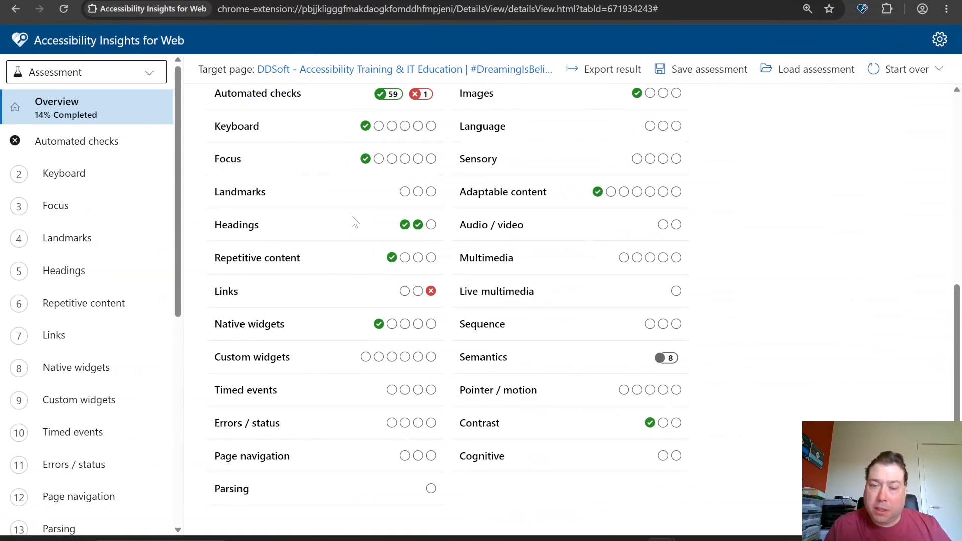
scroll(347, 226, "up", 7)
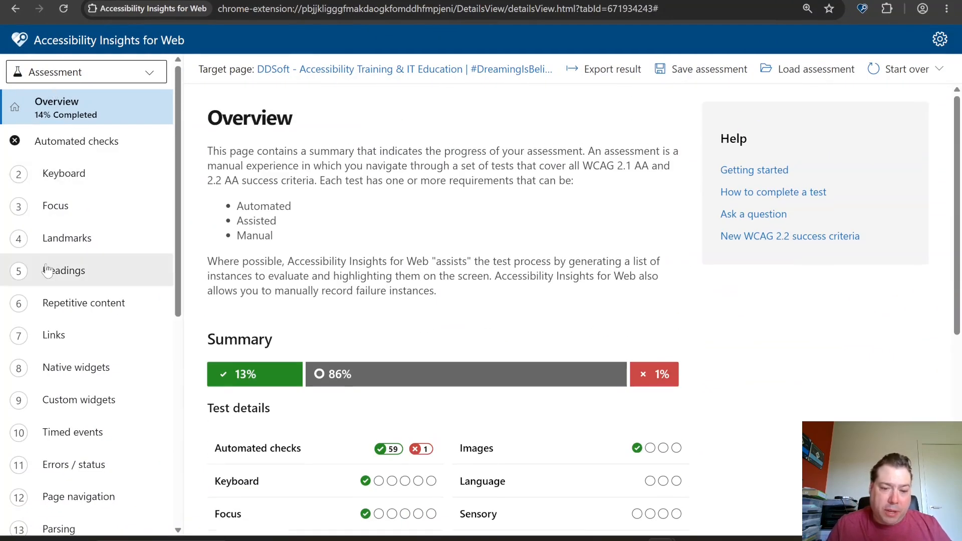
scroll(47, 271, "down", 8)
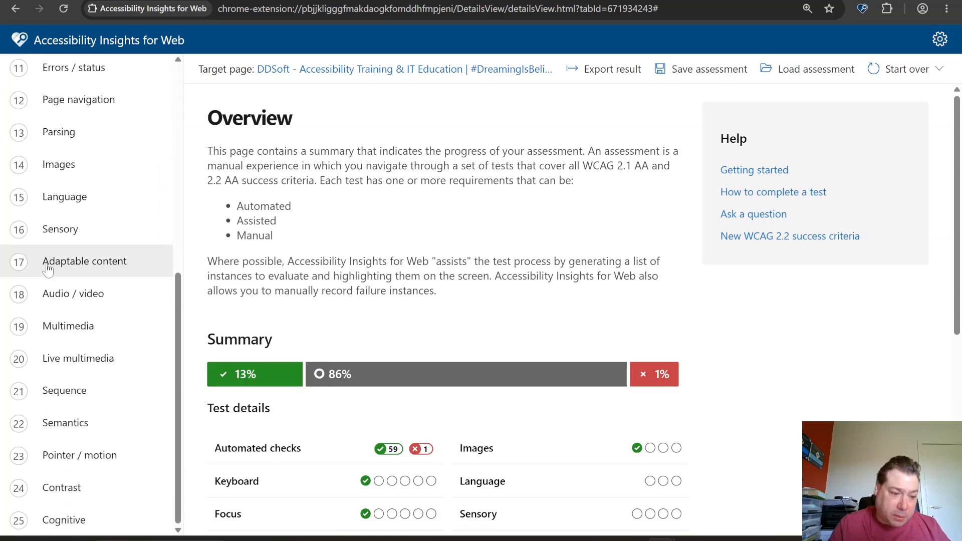
scroll(47, 270, "up", 8)
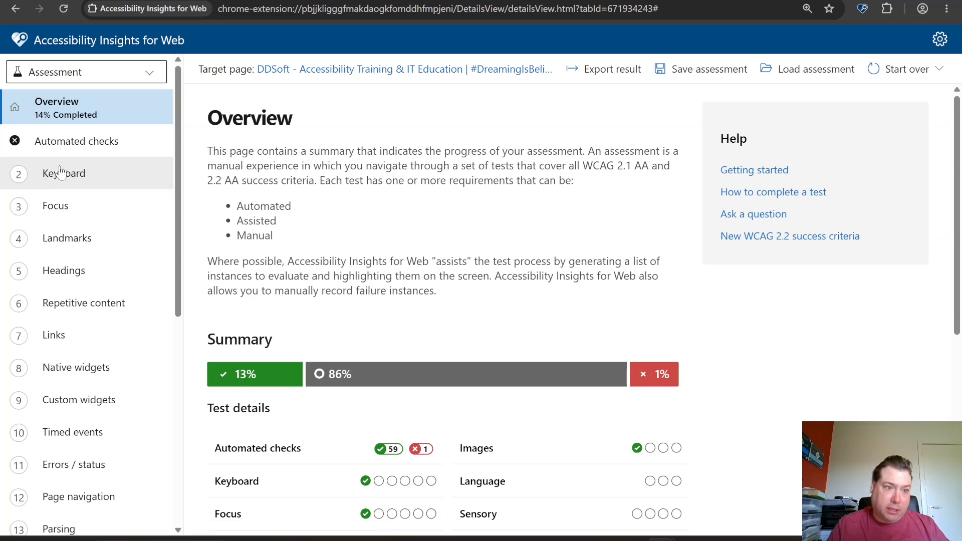
Switch back to Quick Assess and enter "Quick Accesses Hom DDSoft Accessibility Training May 25, 2026" as the result description for export
left_click(111, 75)
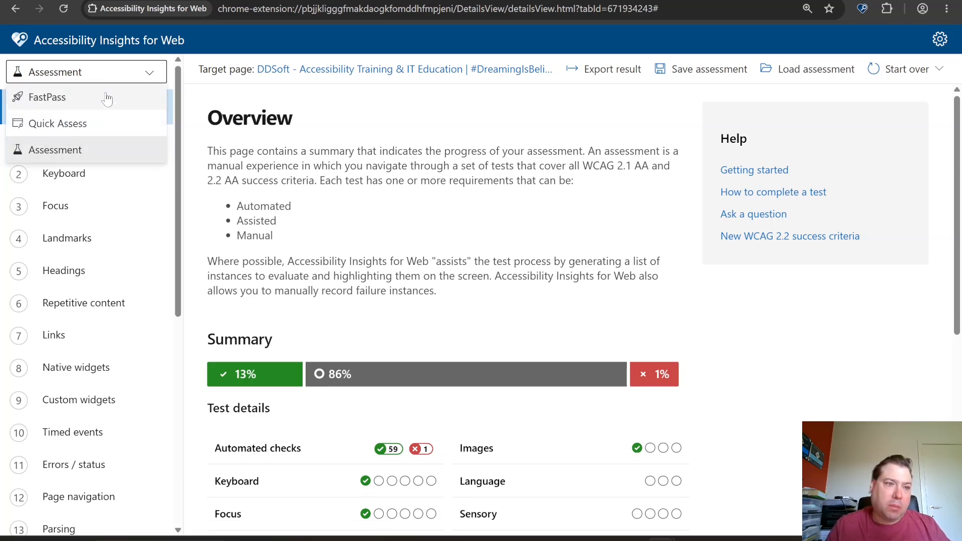
left_click(69, 130)
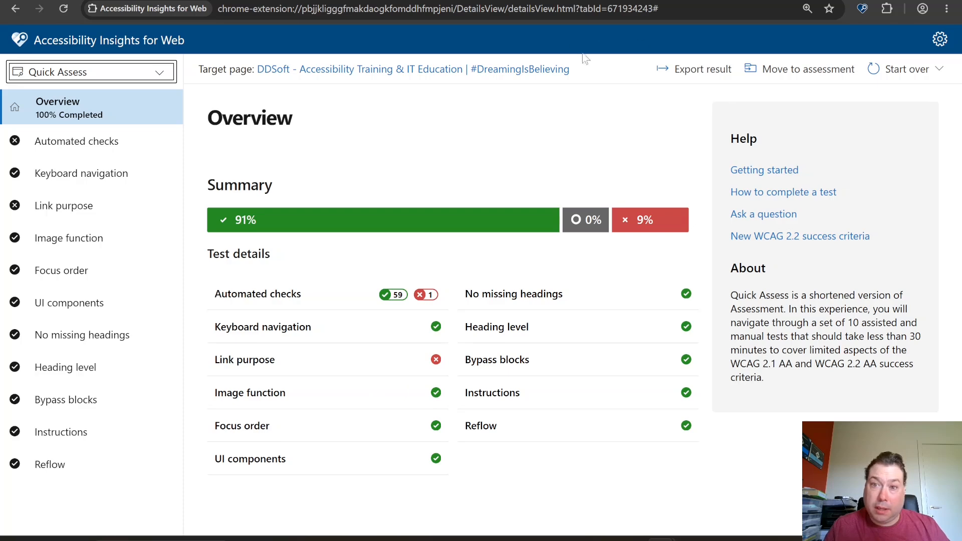
left_click(688, 71)
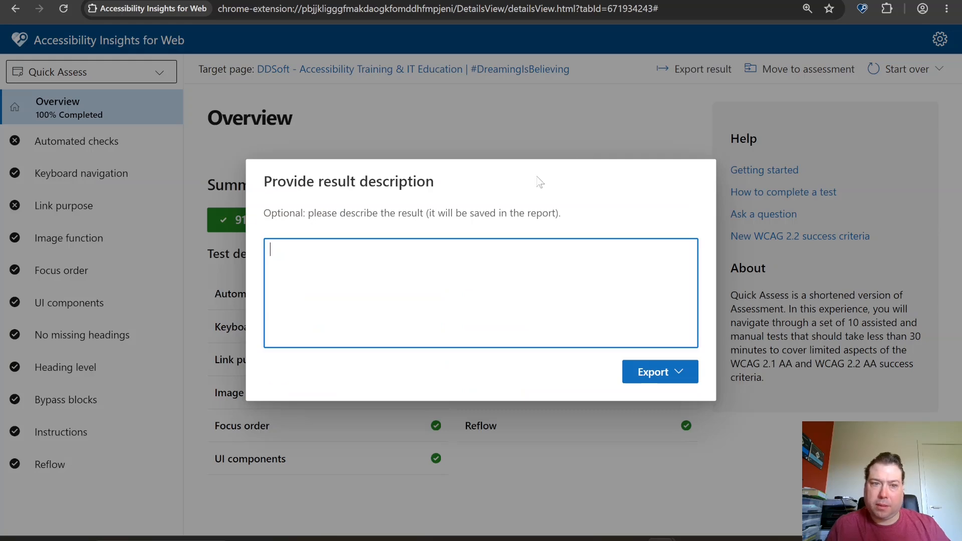
type("Quick ")
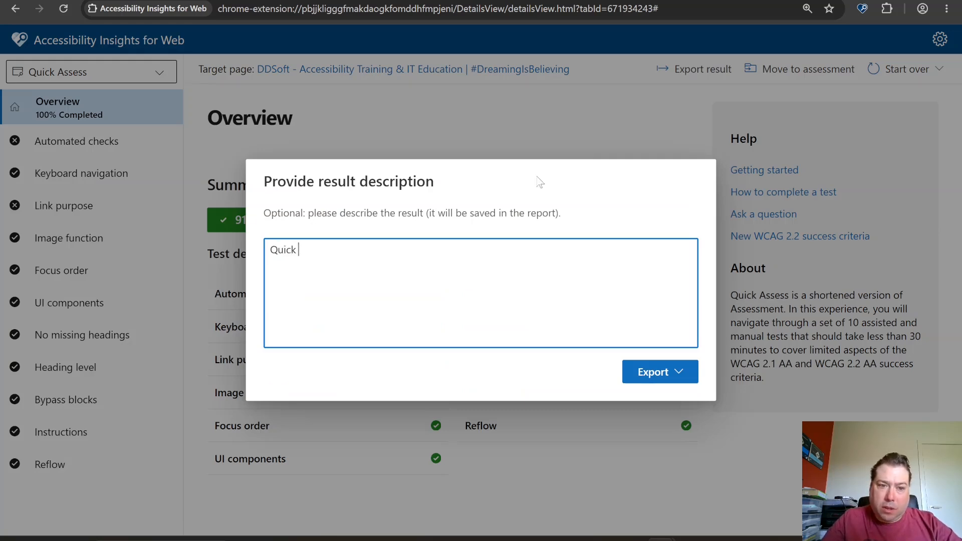
type("Accesses ")
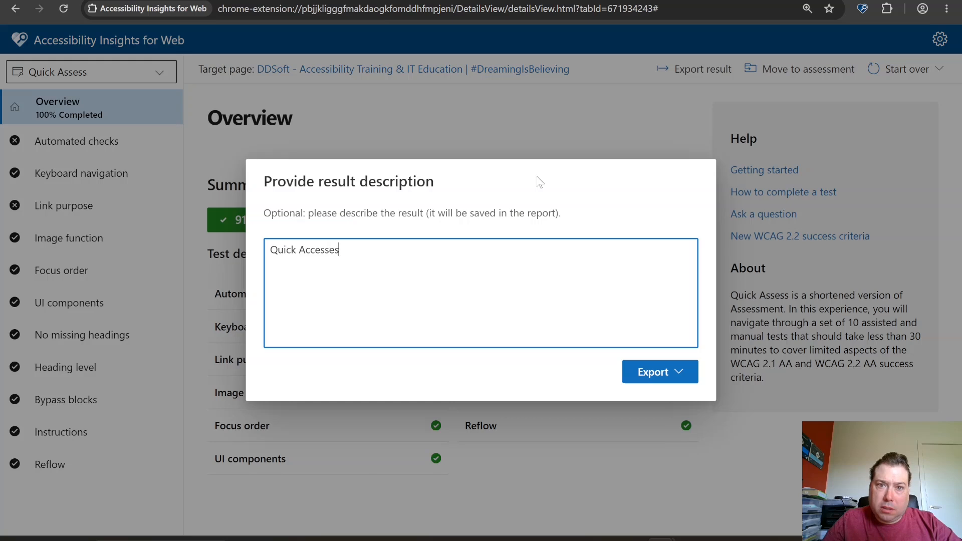
type("Home")
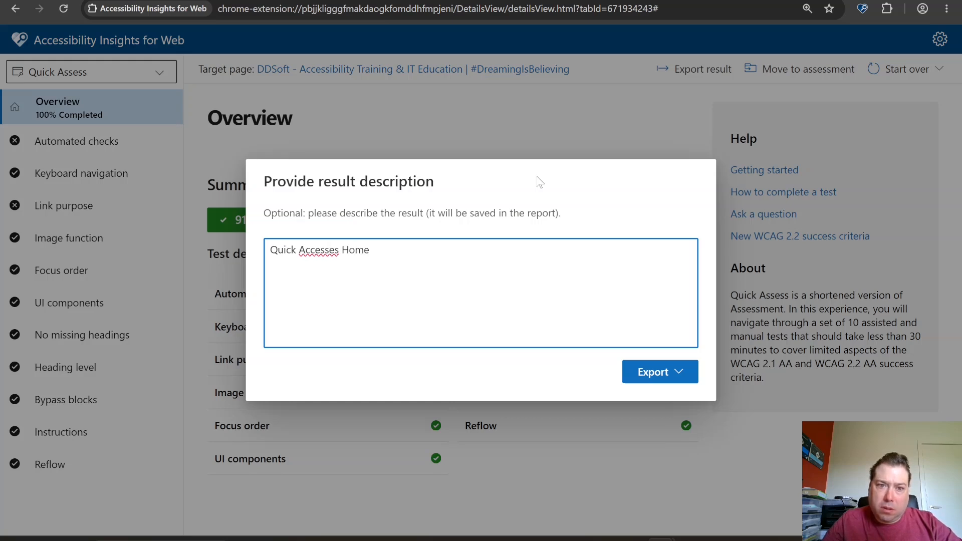
key("BackSpace")
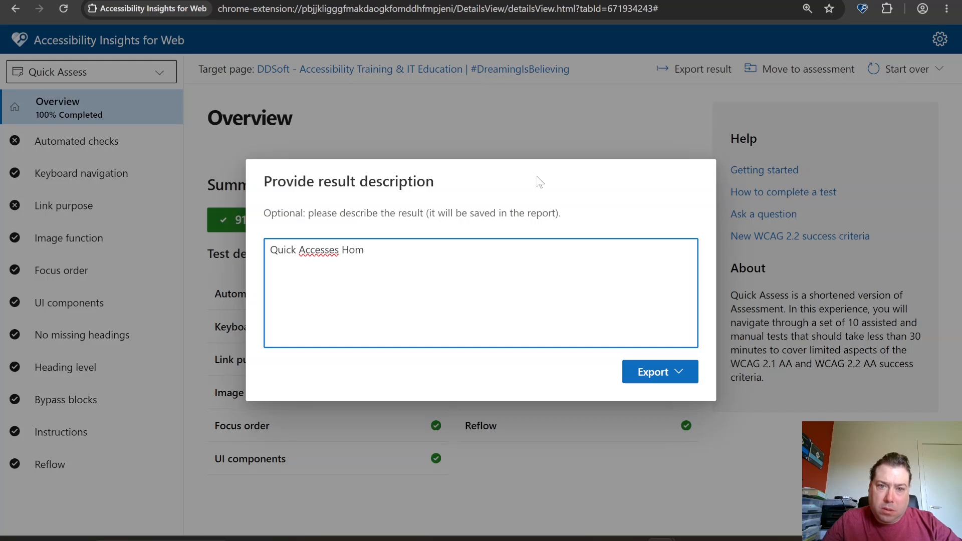
type("DDS")
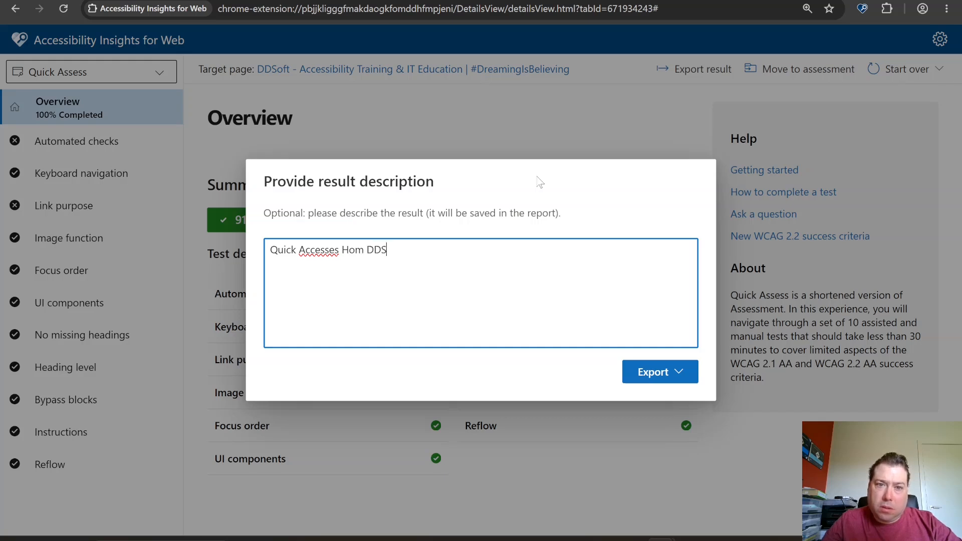
type("oft Accessibi")
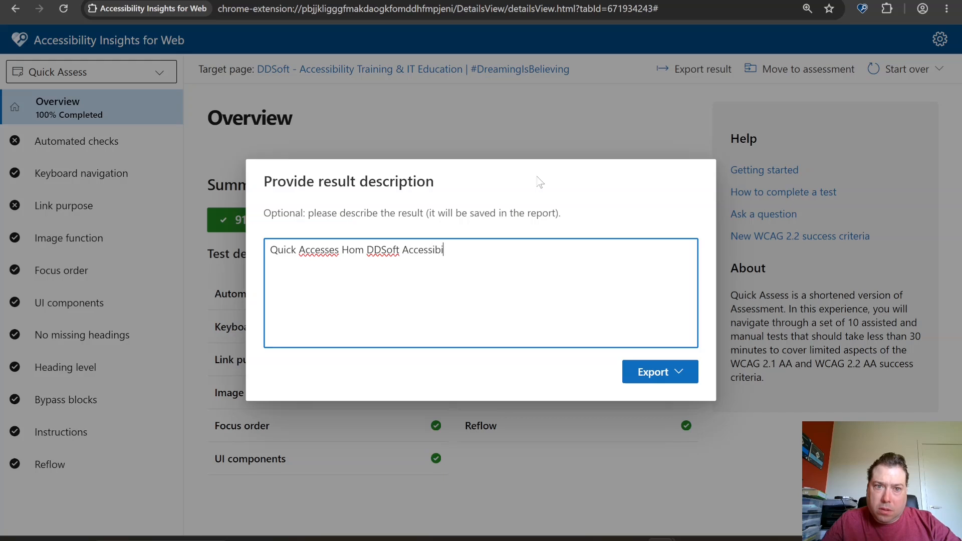
type("lity Train")
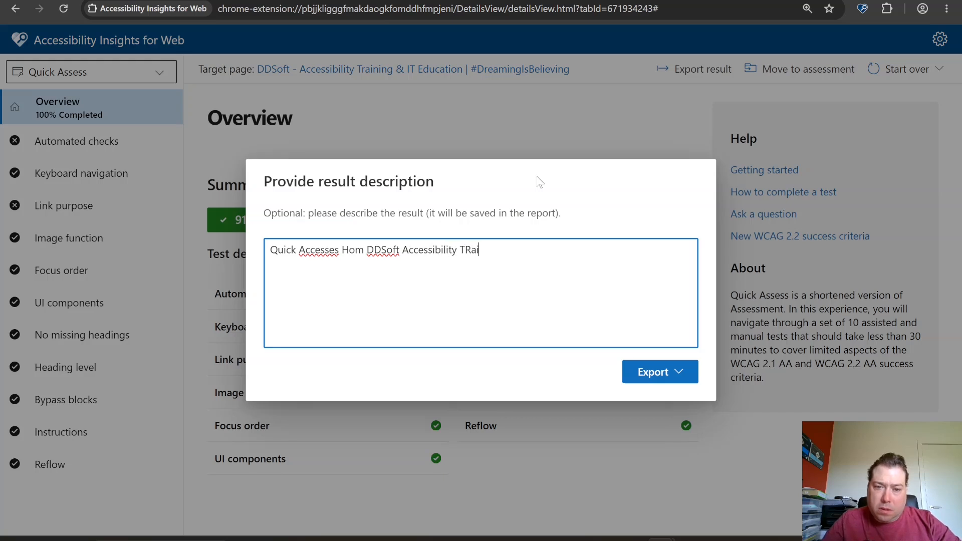
key("BackSpace")
key("BackSpace")
key("BackSpace")
key("BackSpace")
type("raining May 25")
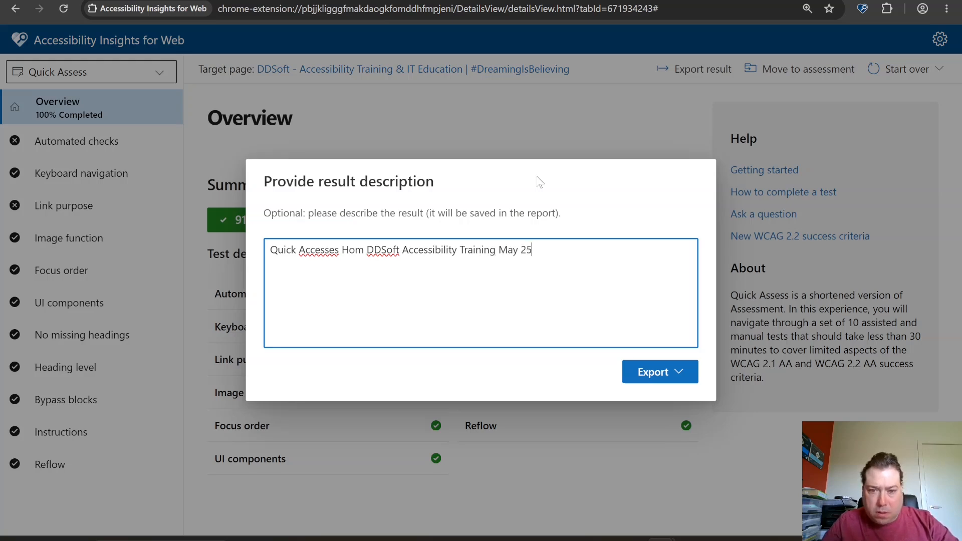
type(", ")
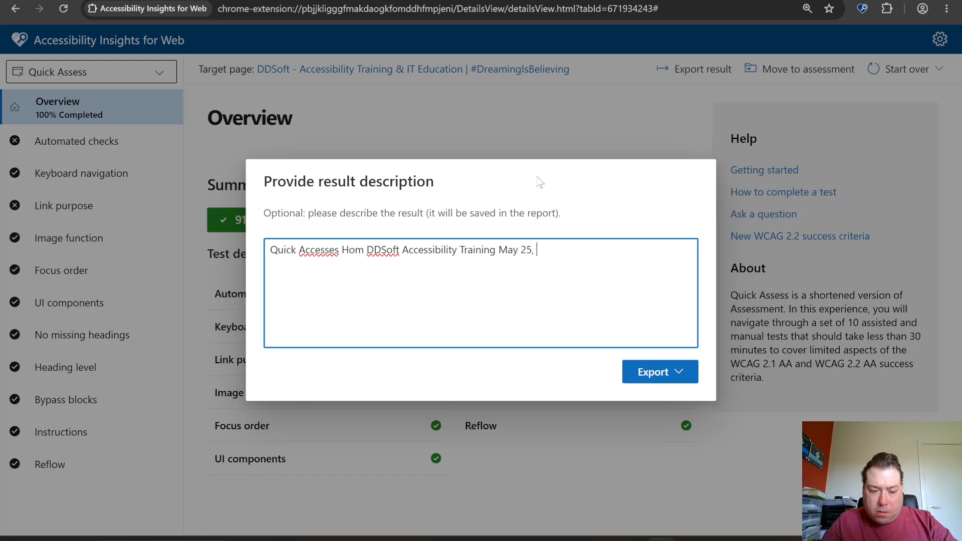
type("2026")
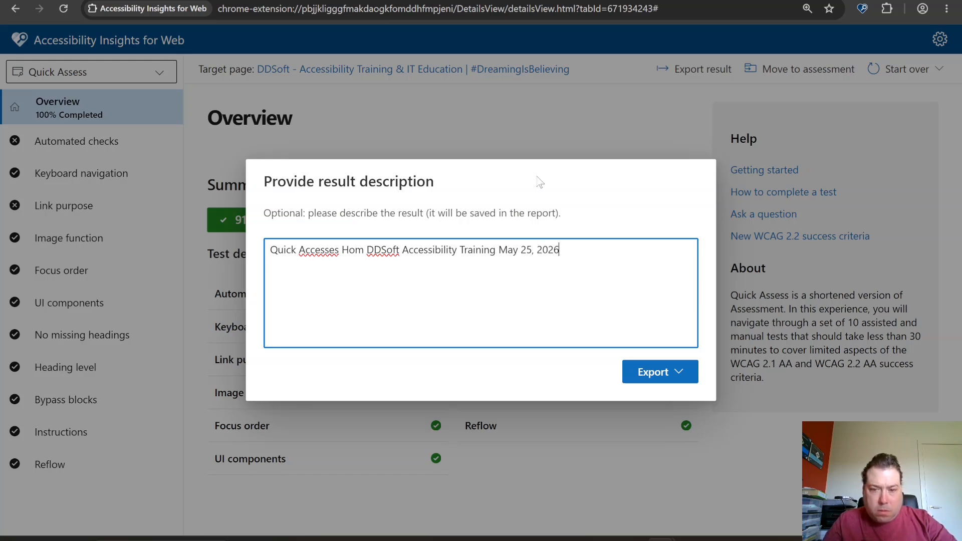
Export the Quick Assess result as HTML, open the report in Microsoft Edge, and examine its summary, scan details and failed tests
left_click(651, 373)
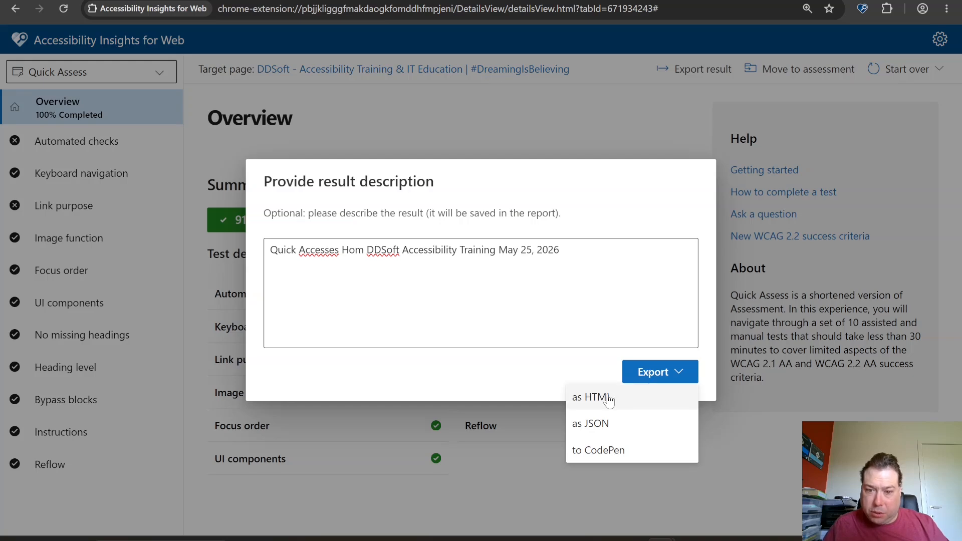
left_click(592, 398)
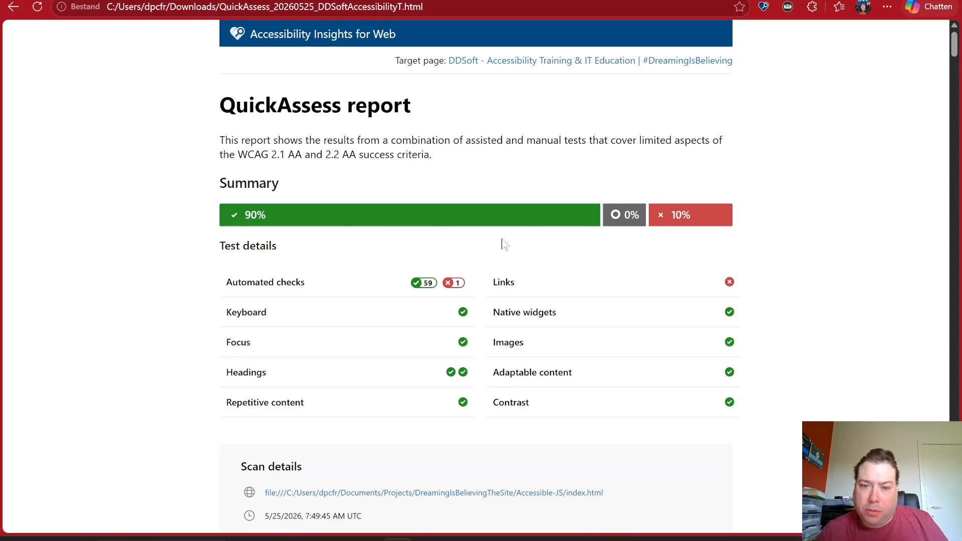
scroll(313, 281, "down", 5)
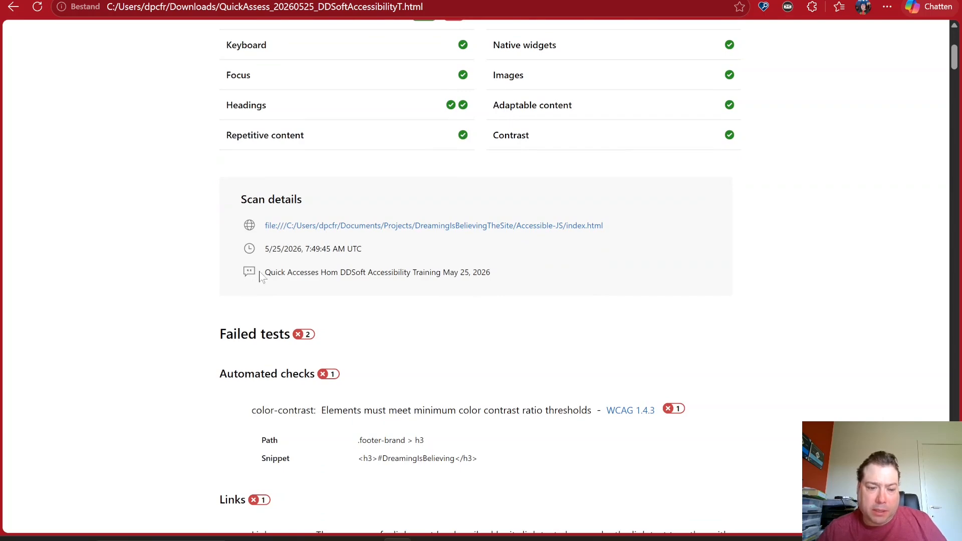
scroll(396, 303, "down", 3)
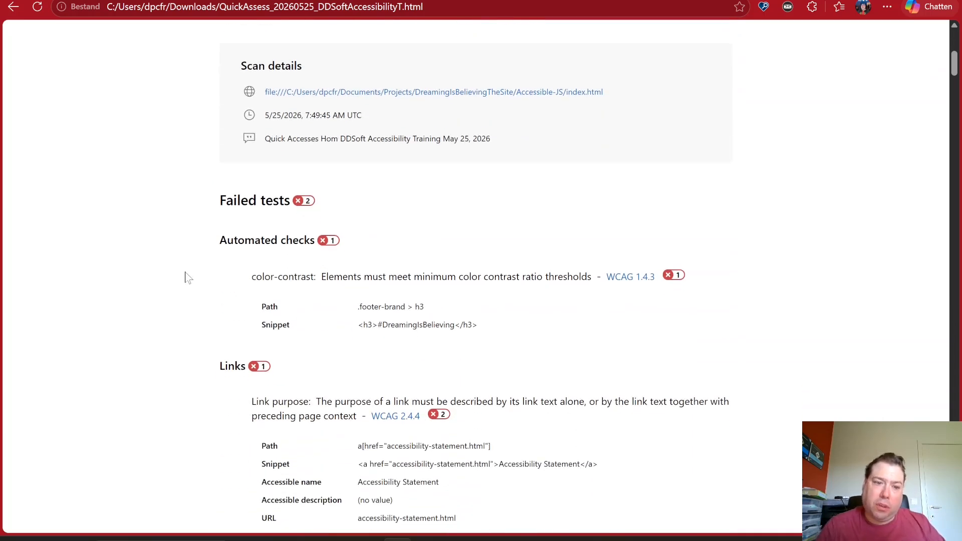
scroll(186, 278, "down", 5)
scroll(186, 281, "up", 4)
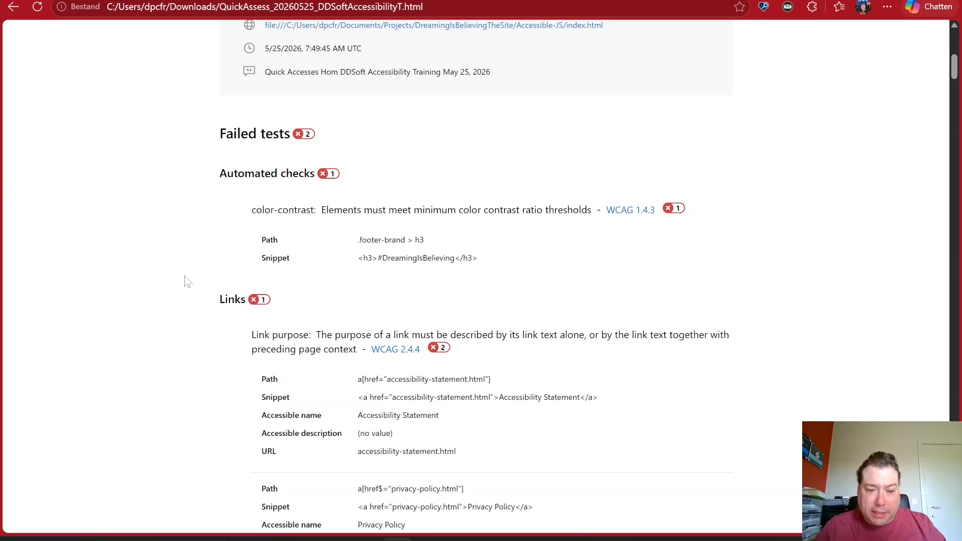
scroll(187, 281, "down", 5)
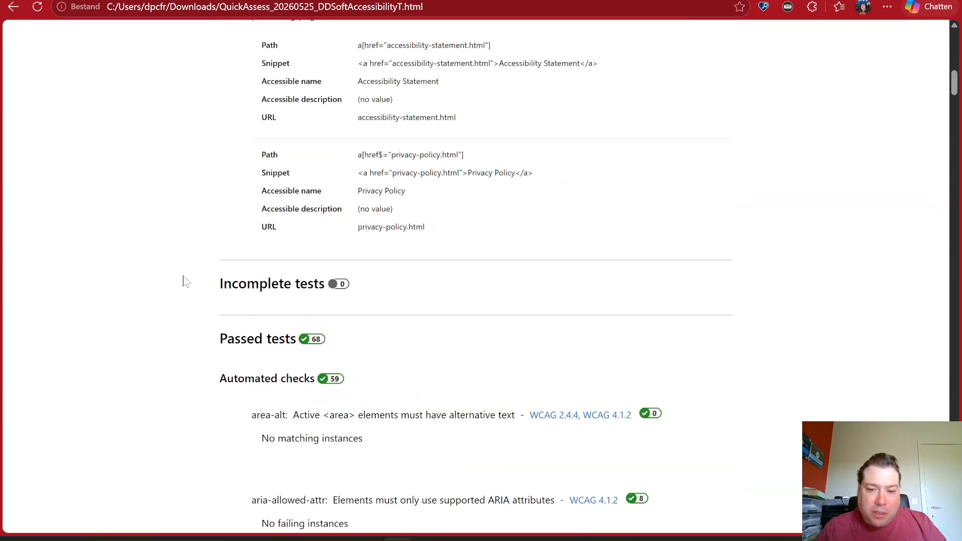
Examine the report's passed tests from the automated checks through to the end, and return to the summary
scroll(186, 280, "down", 5)
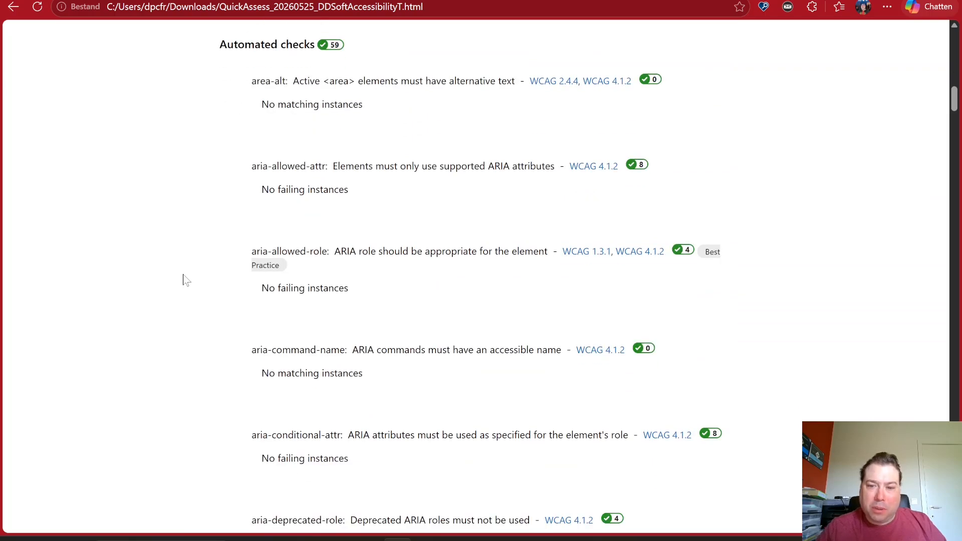
scroll(186, 281, "down", 19)
scroll(187, 280, "down", 14)
scroll(187, 280, "down", 20)
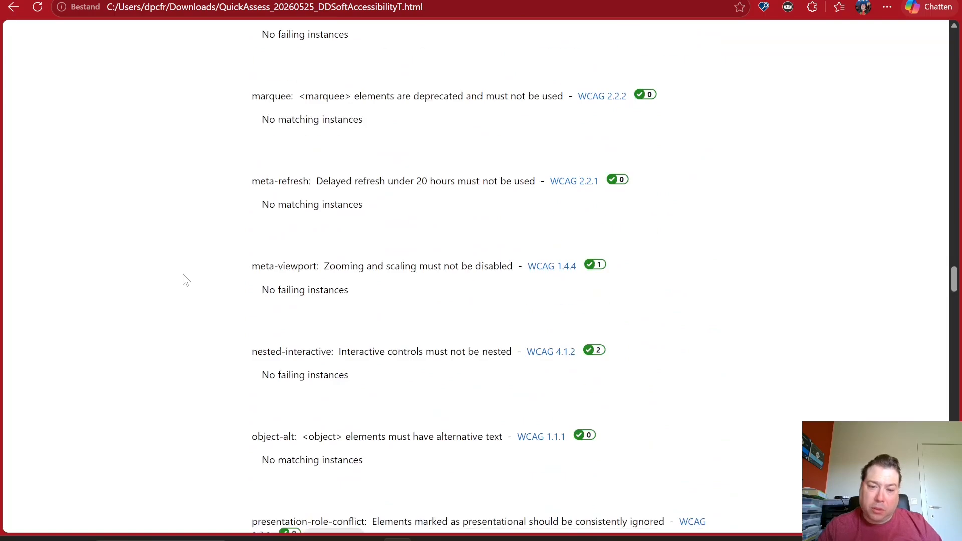
scroll(186, 280, "down", 9)
scroll(186, 281, "down", 20)
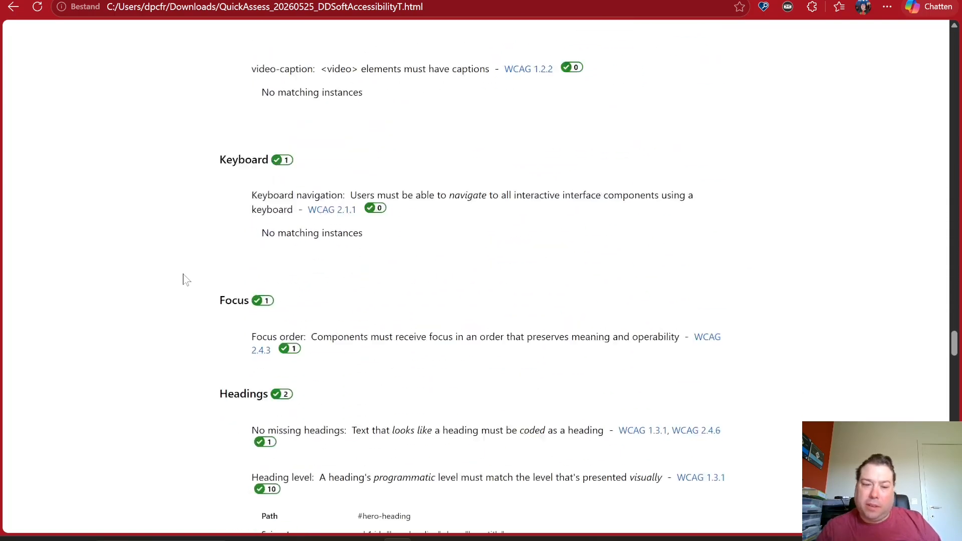
scroll(183, 275, "down", 20)
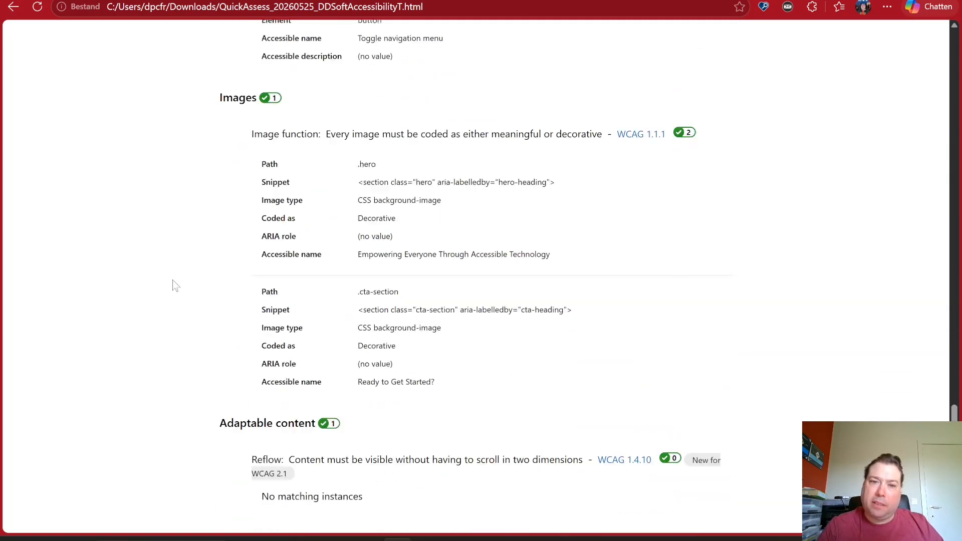
scroll(175, 286, "down", 9)
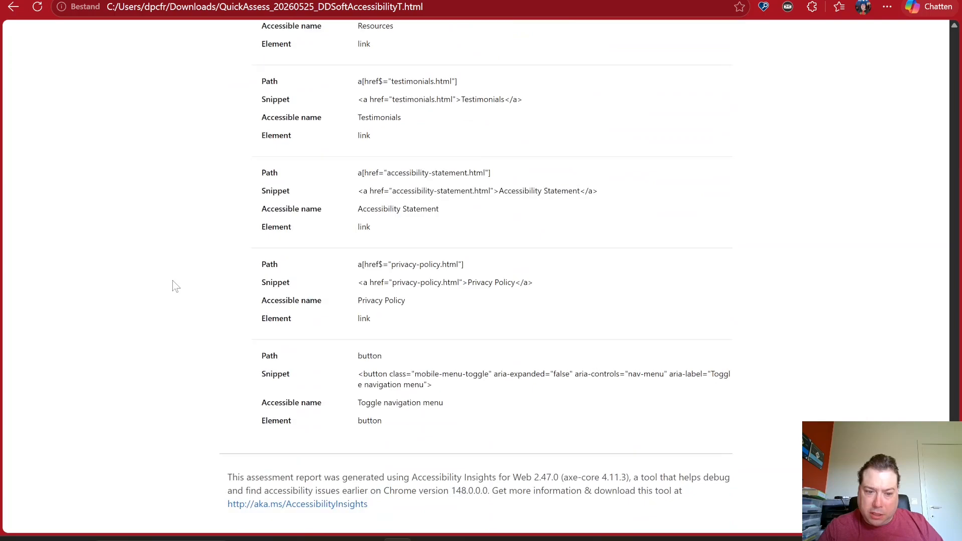
scroll(176, 285, "up", 14)
scroll(175, 286, "up", 15)
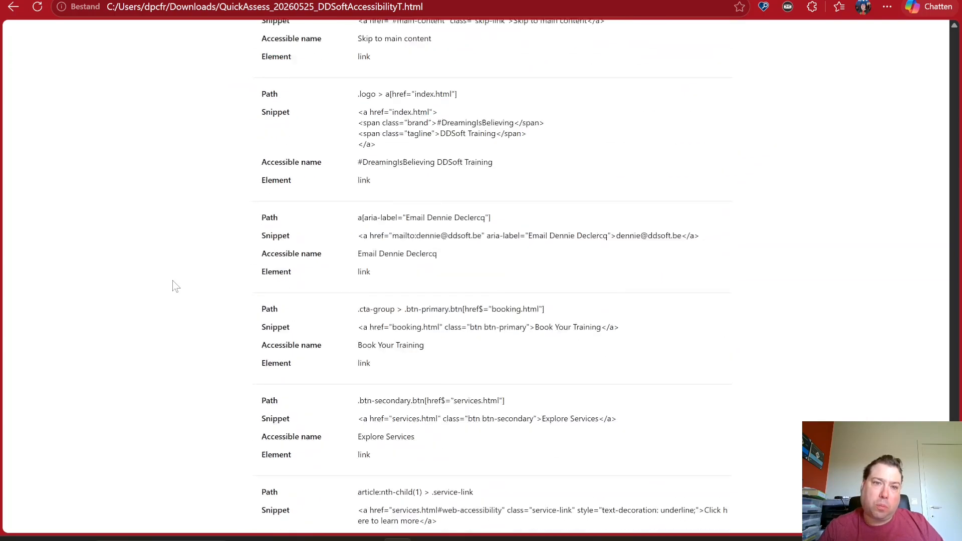
scroll(175, 286, "up", 20)
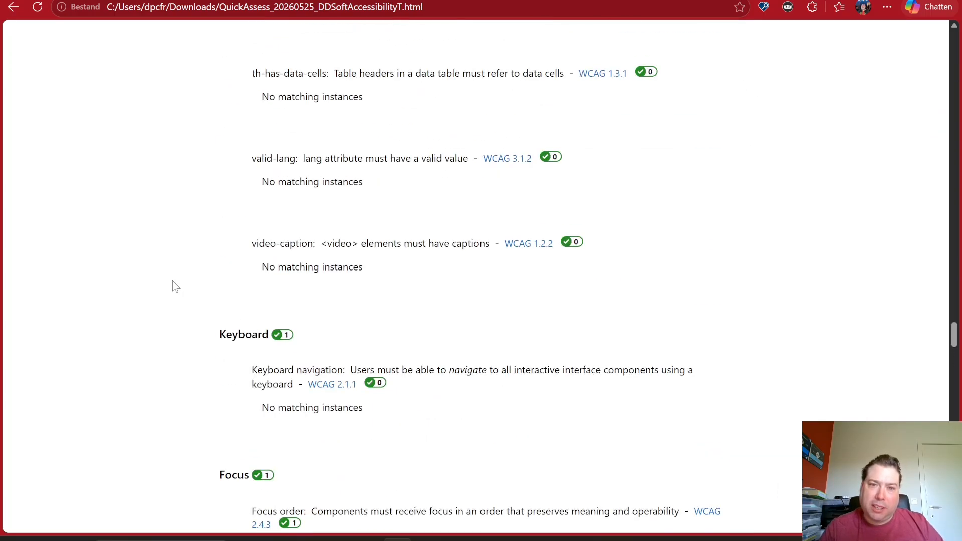
scroll(175, 285, "up", 20)
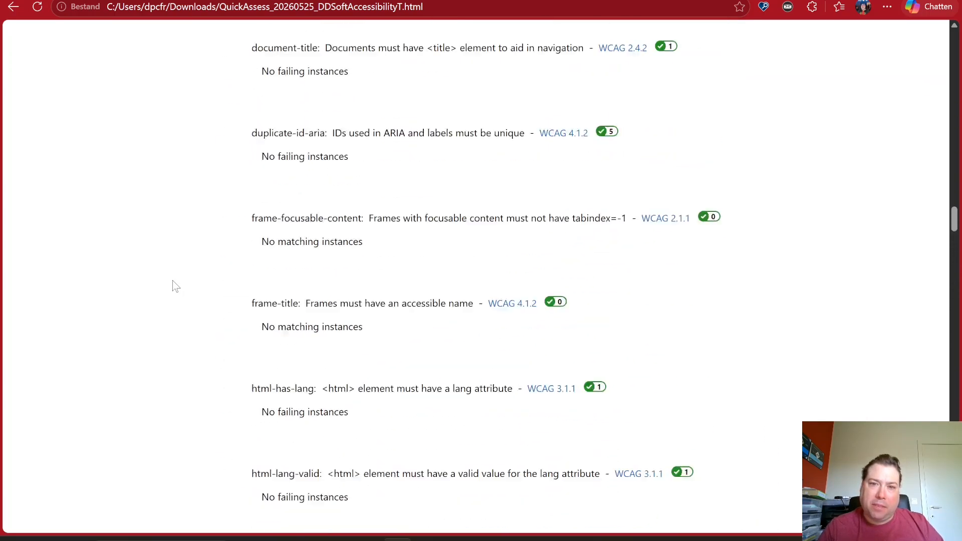
scroll(175, 285, "up", 10)
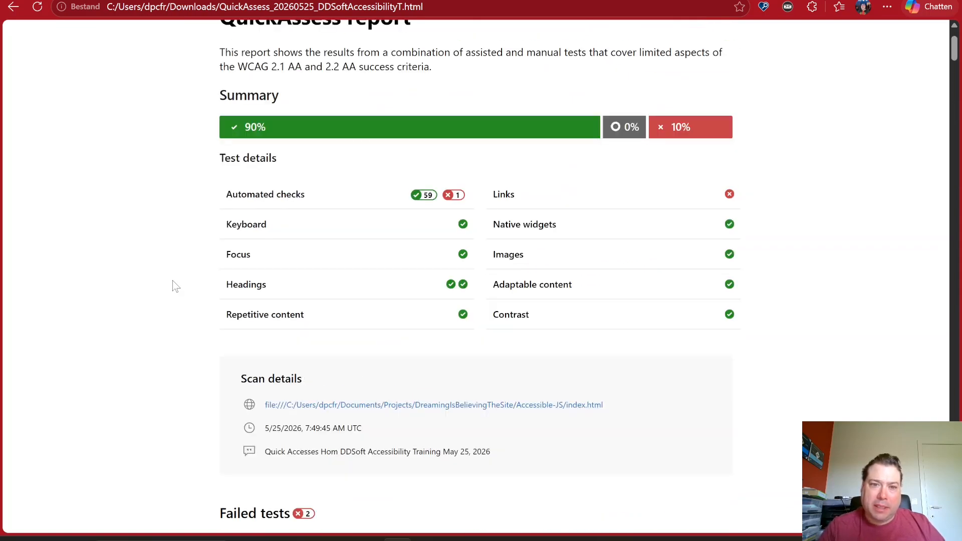
scroll(175, 286, "up", 3)
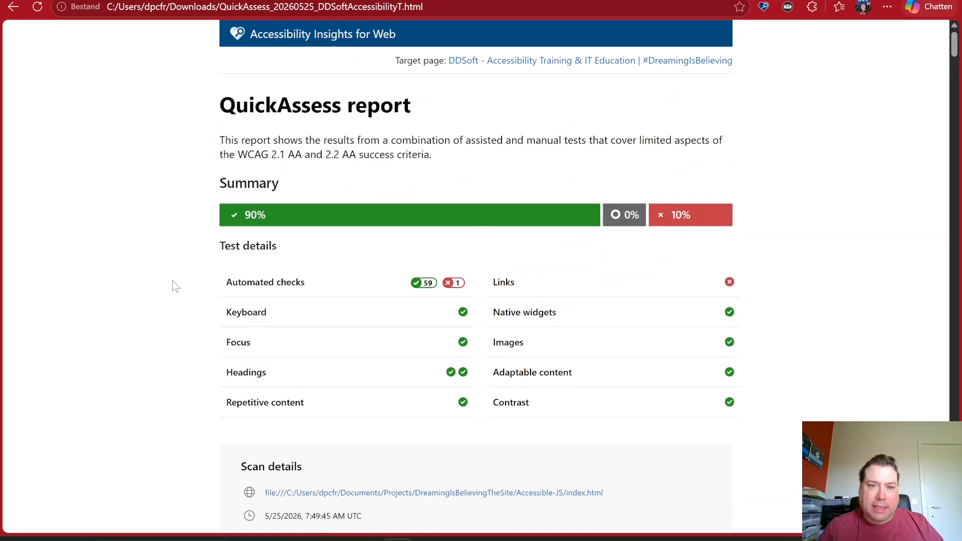